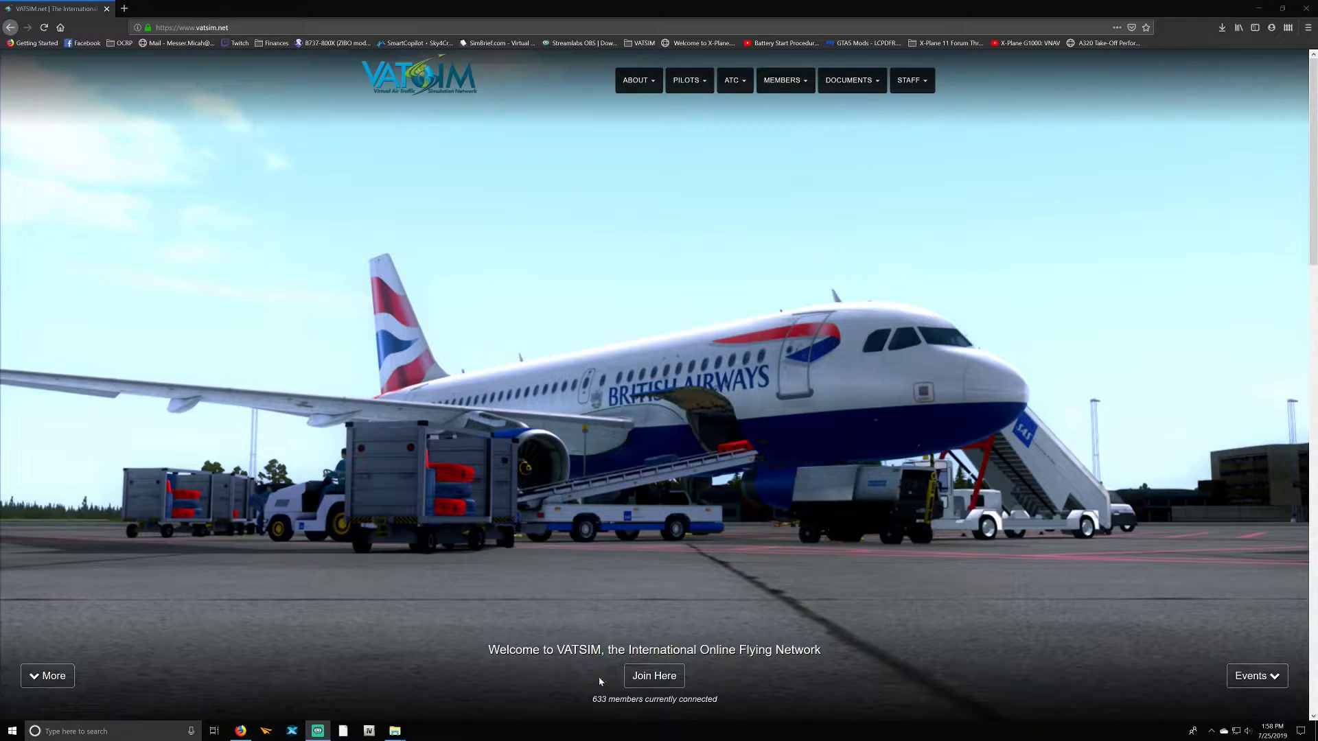
Go through Join Here and the Sign Up Page link to reach VATSIM Member Registration.
left_click(653, 675)
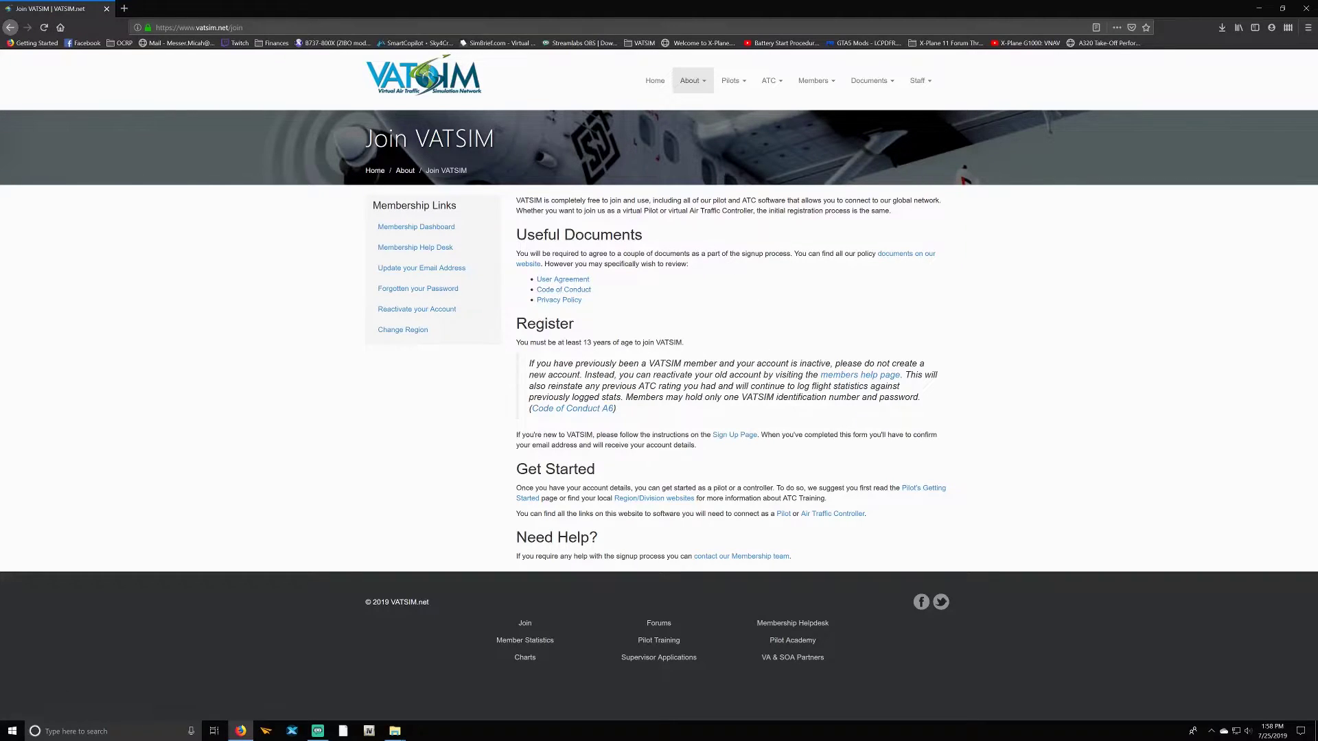
left_click(734, 435)
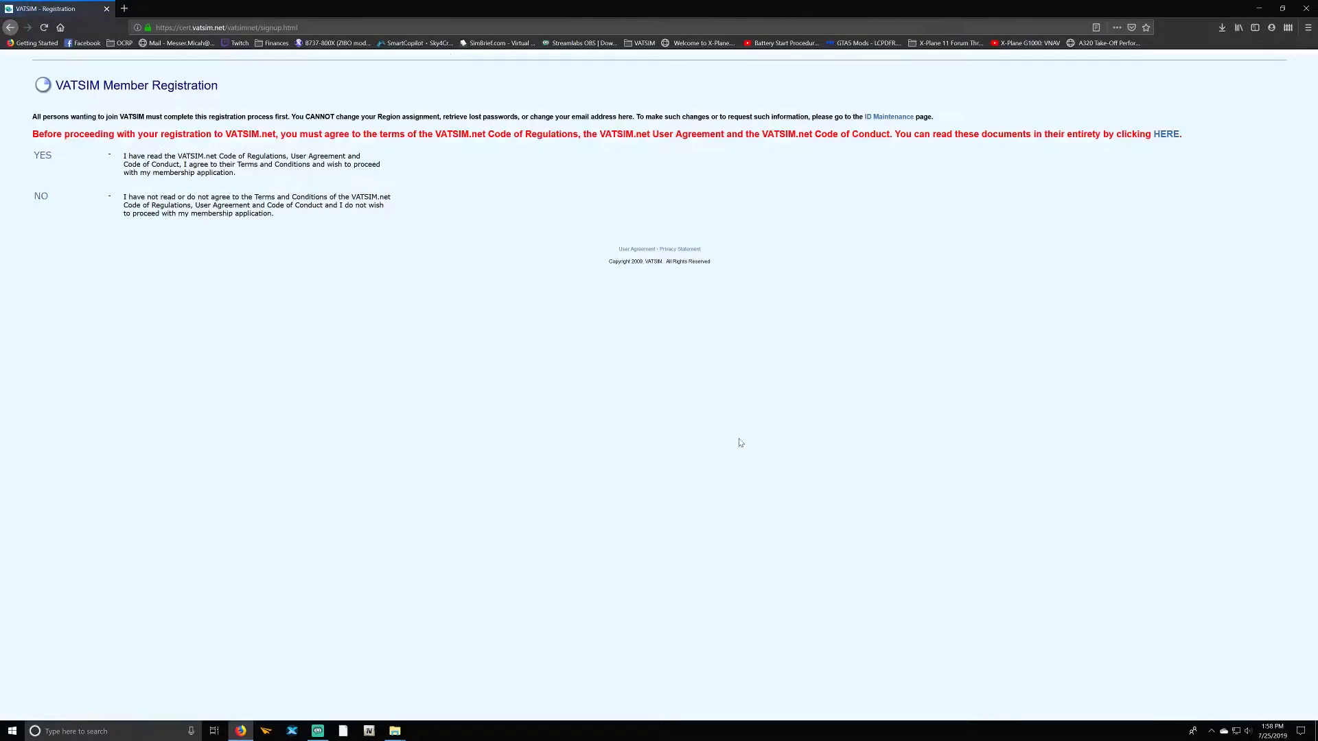
Agree to the VATSIM terms with YES and move through the Step One registration fields.
left_click(40, 159)
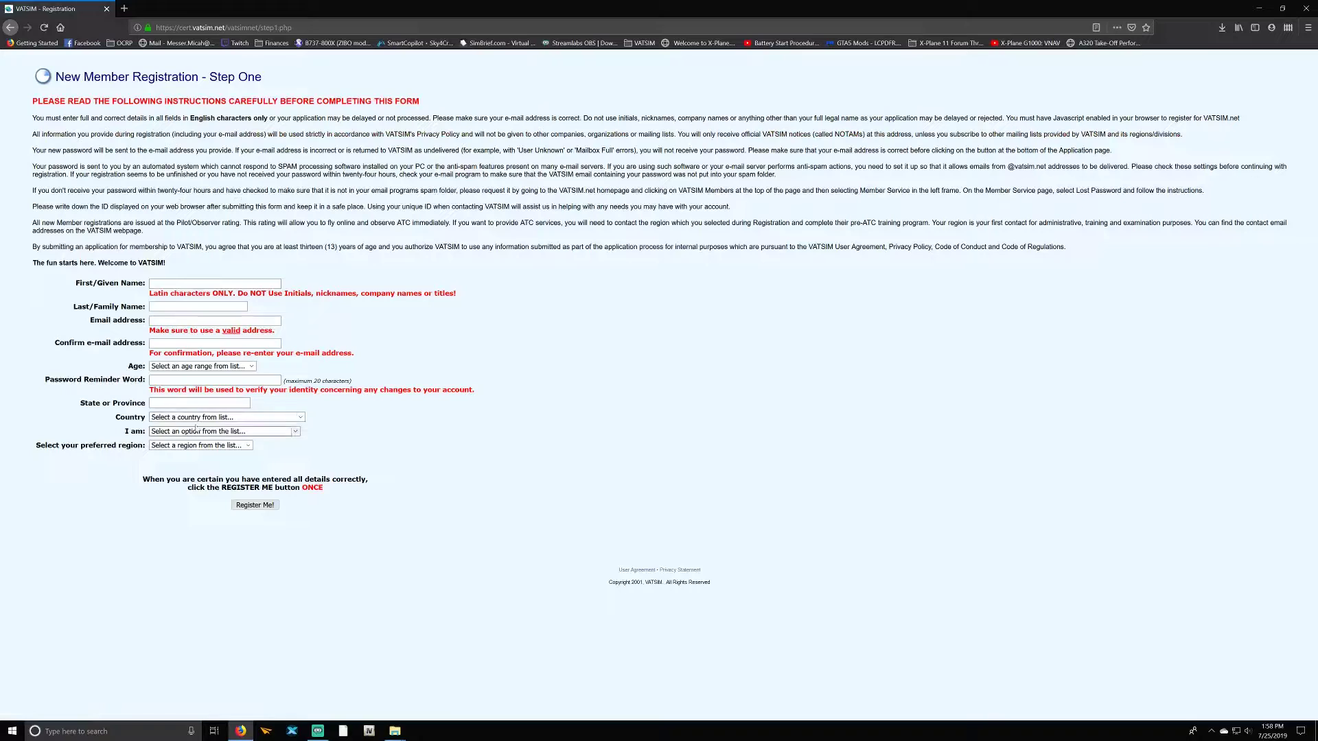
left_click(159, 379)
key("Tab")
Load vatsim.net and go to Pilots > Software, scrolling down to the XSquawkbox section.
left_click(159, 28)
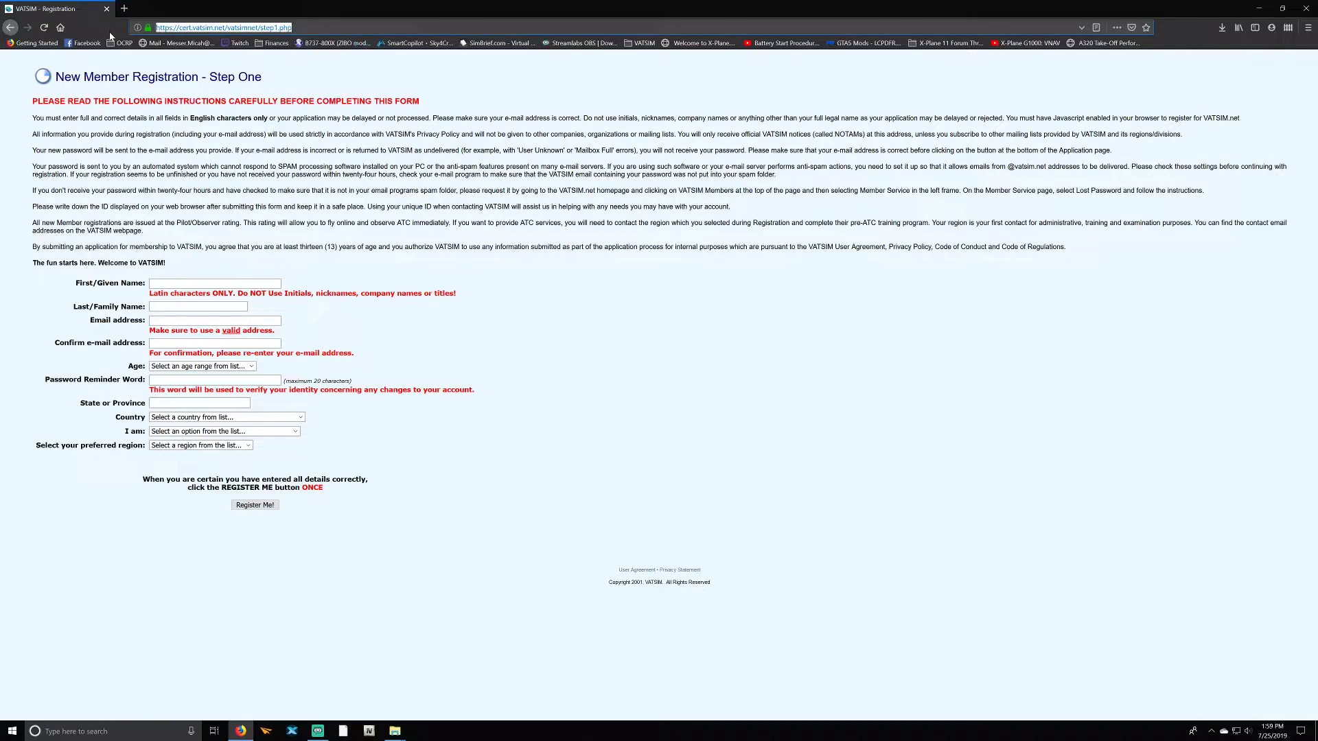
type("vatsim.net/")
key("Return")
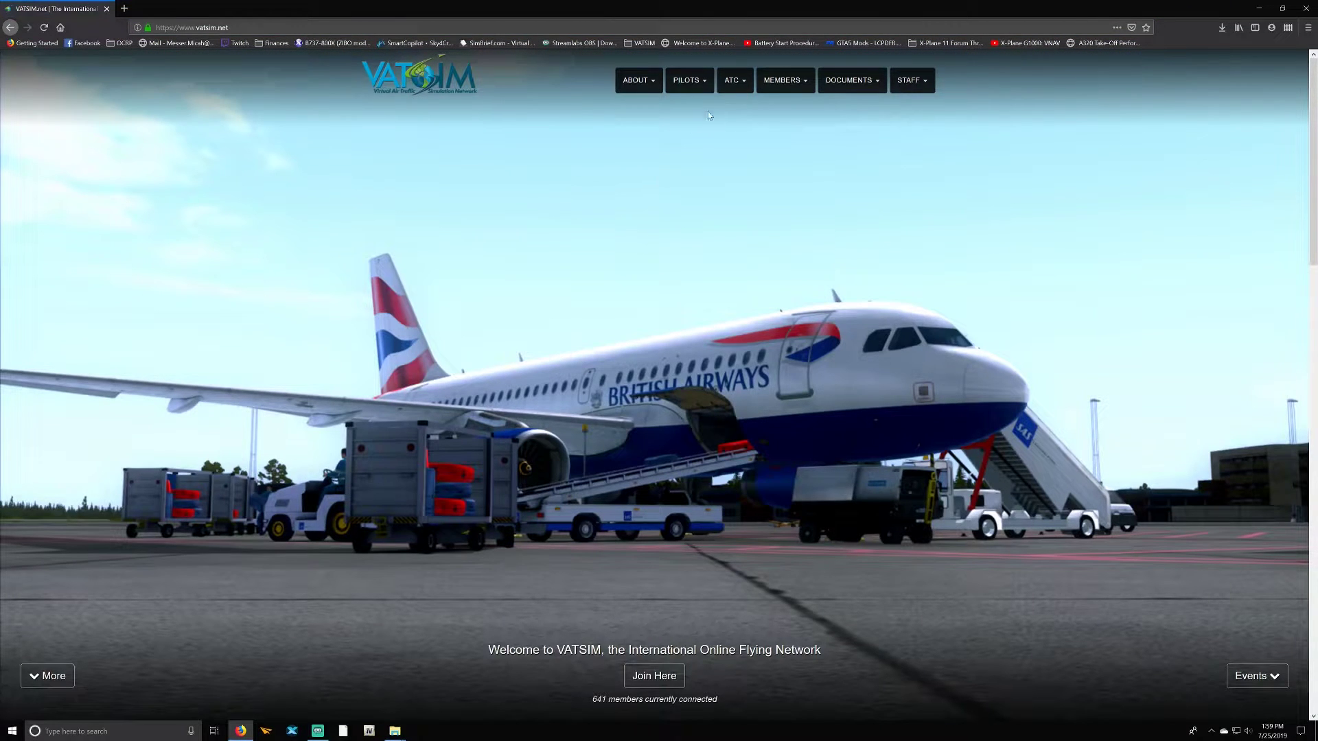
left_click(689, 80)
left_click(694, 132)
scroll(991, 405, "down", 2)
scroll(990, 405, "down", 8)
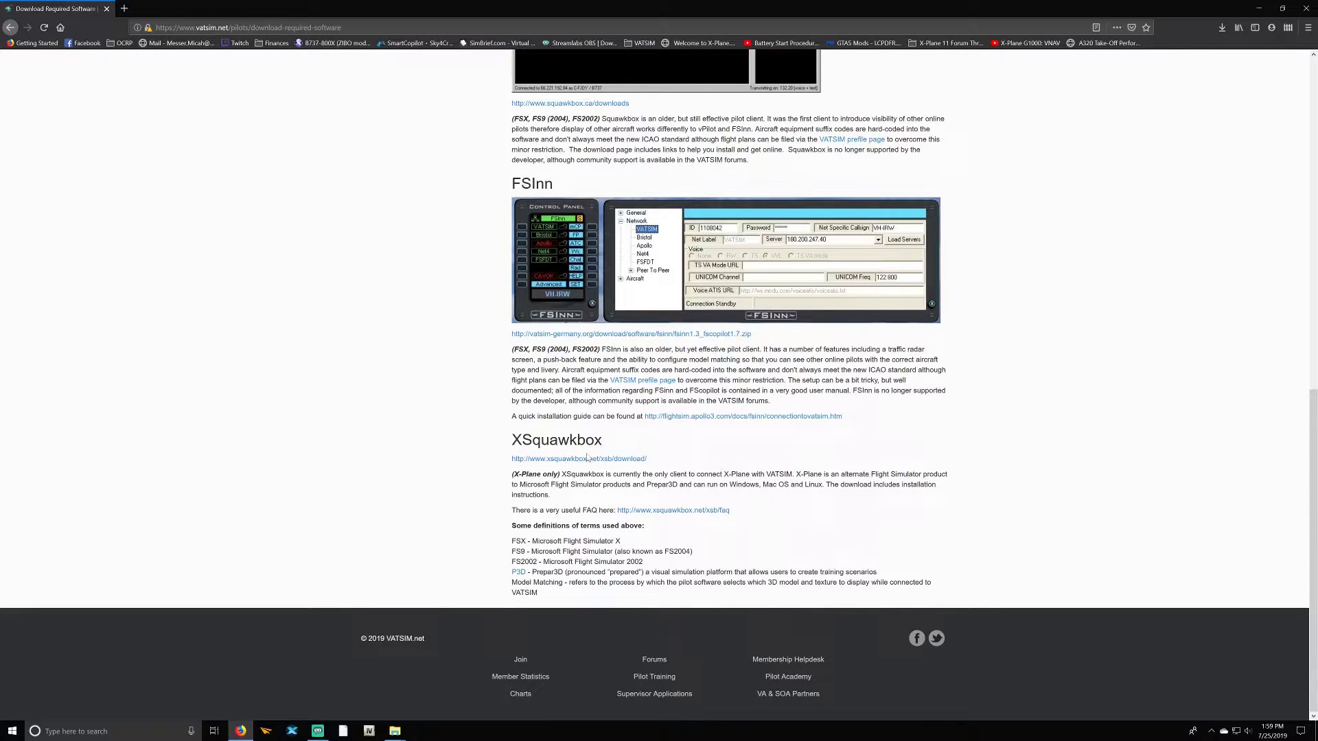
Save xsb-1.3.3.zip from the XSquawkBox download page's 1.3.3 release link.
left_click(586, 459)
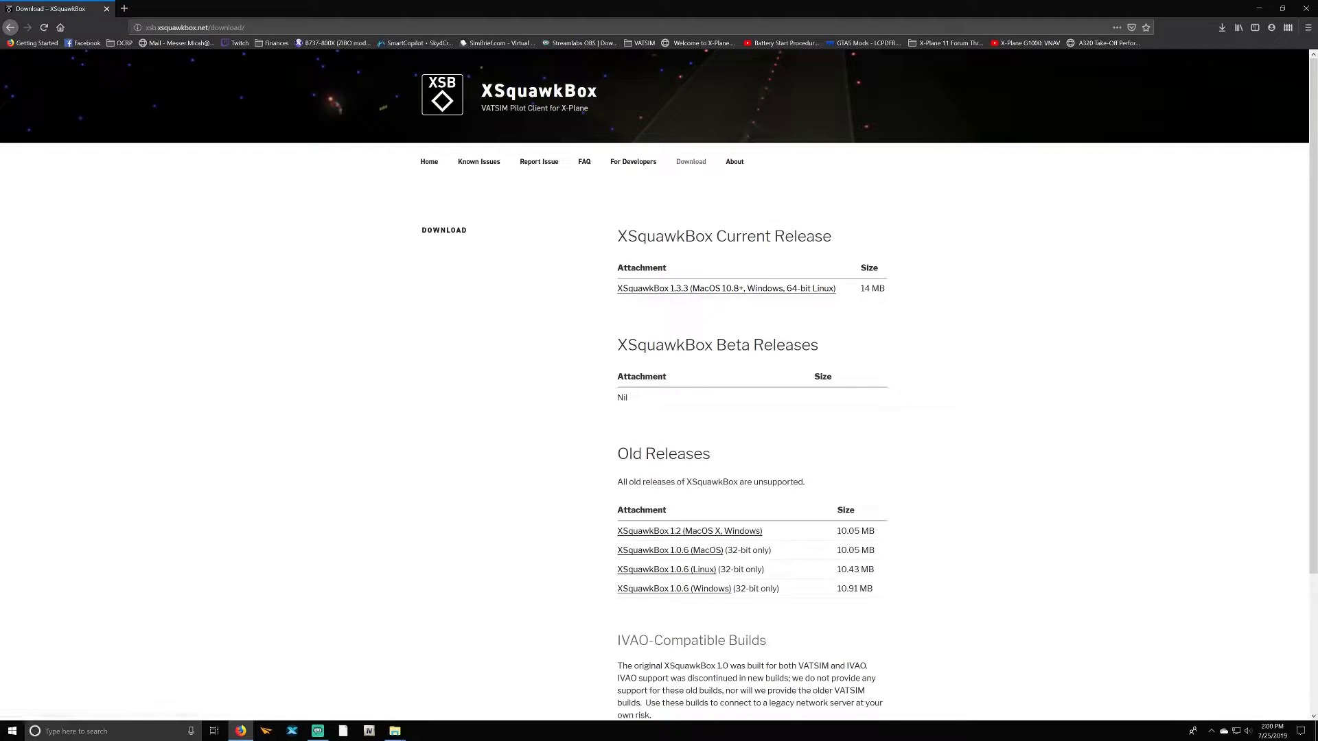
left_click(642, 292)
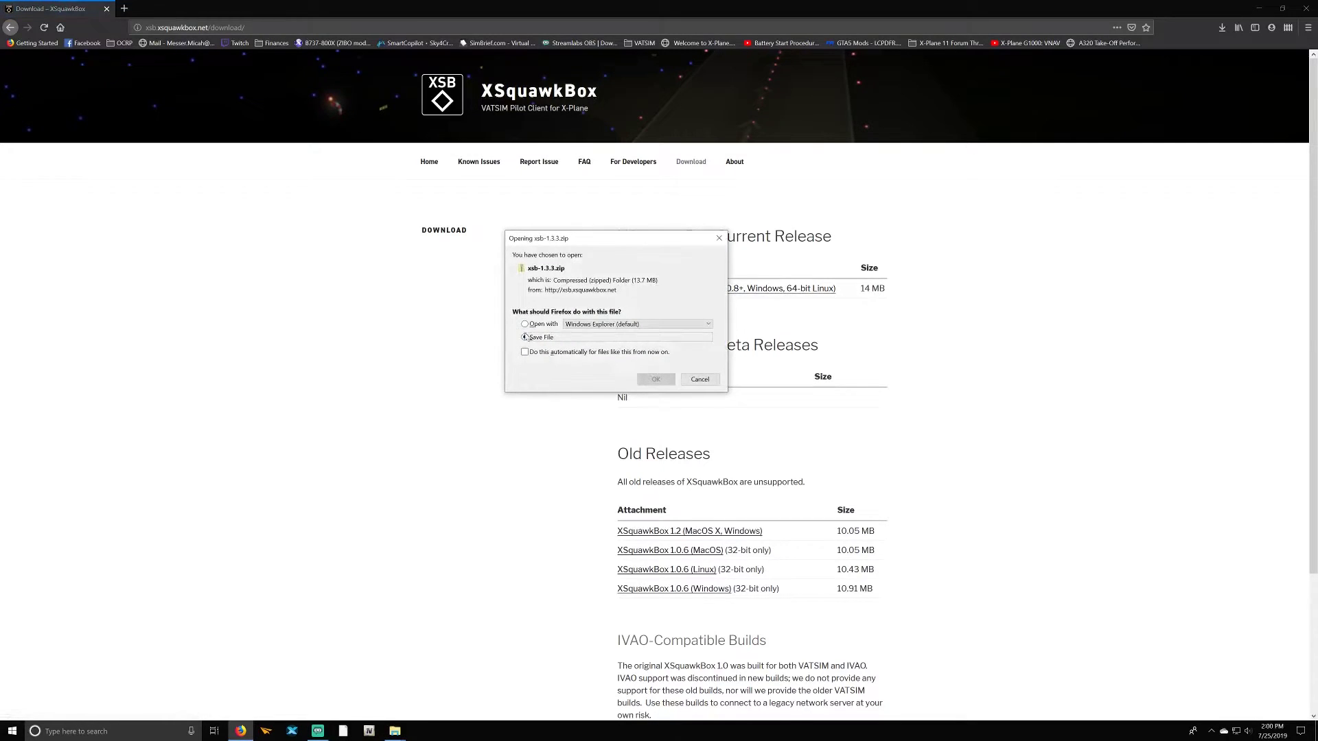
left_click(545, 337)
left_click(703, 380)
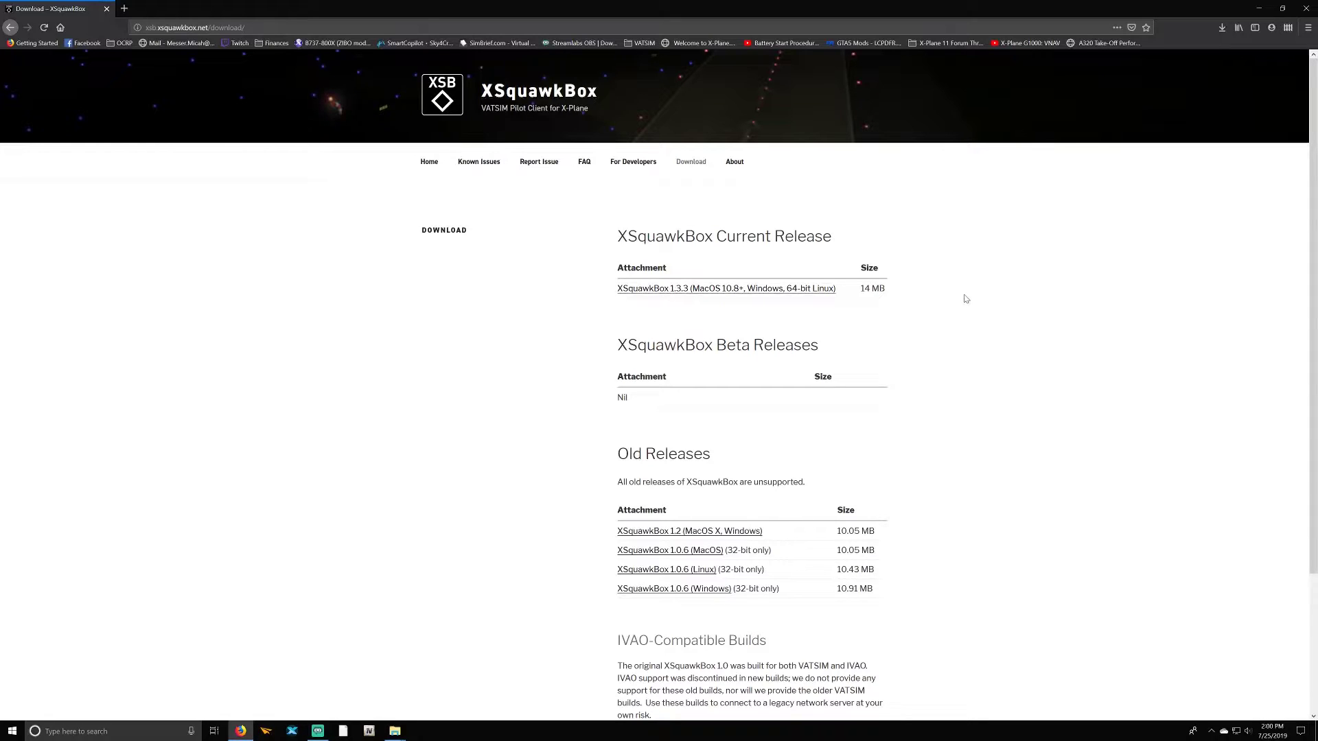
Extract xsb-1.3.3.zip into Downloads and open the extracted xsb-1.3.3 folder.
left_click(1259, 8)
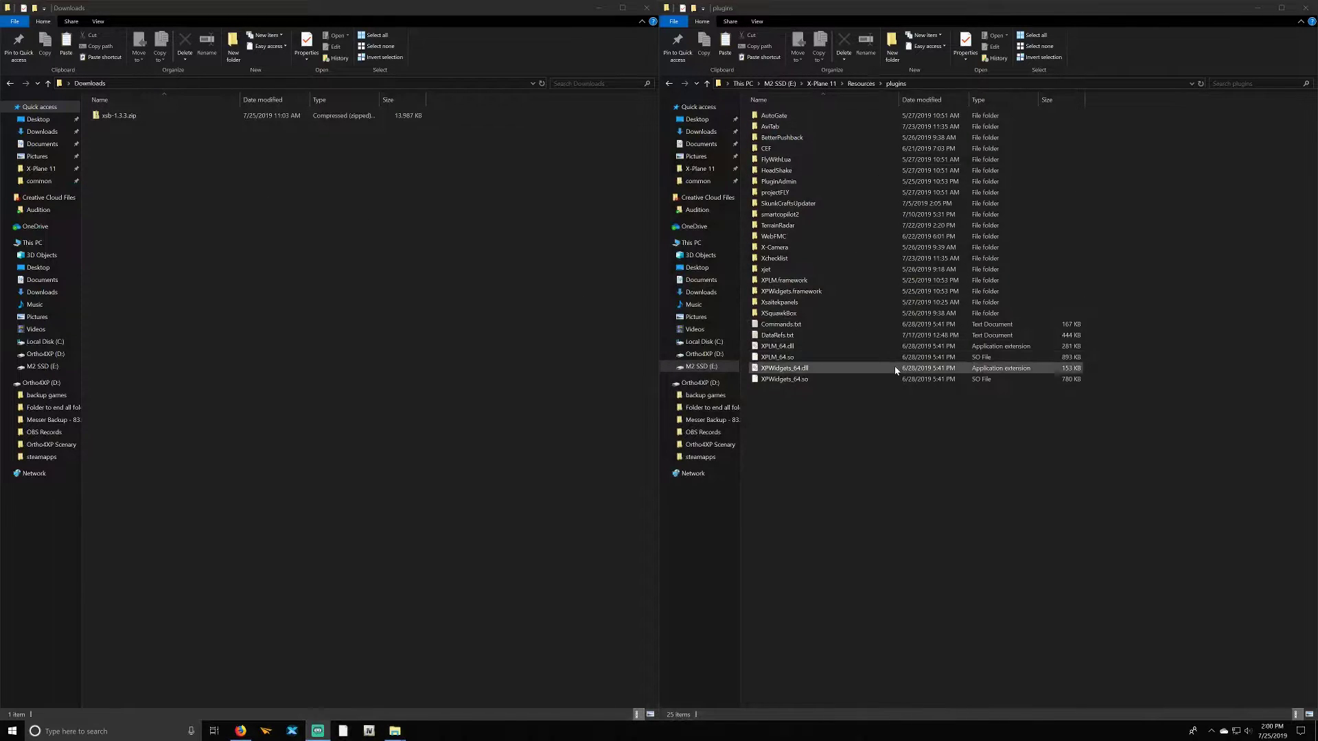
left_click(707, 83)
right_click(110, 117)
left_click(147, 154)
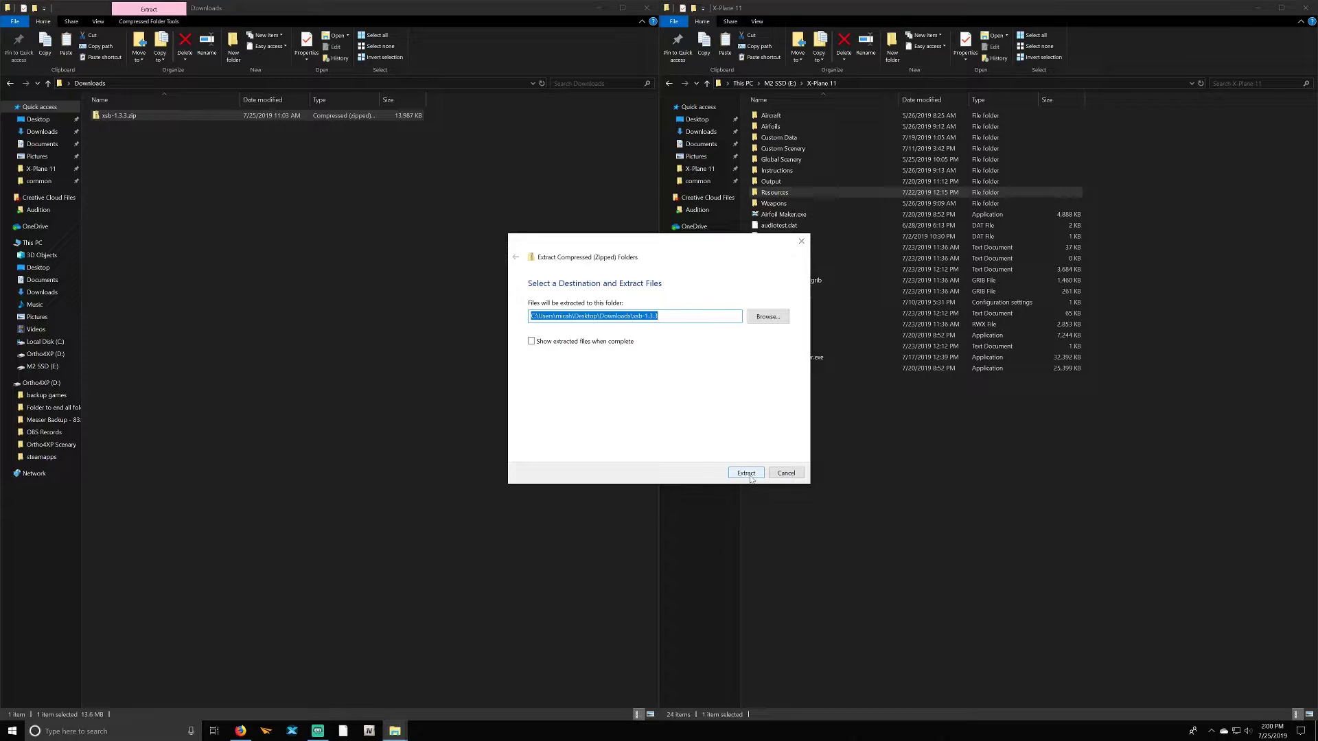
left_click(746, 474)
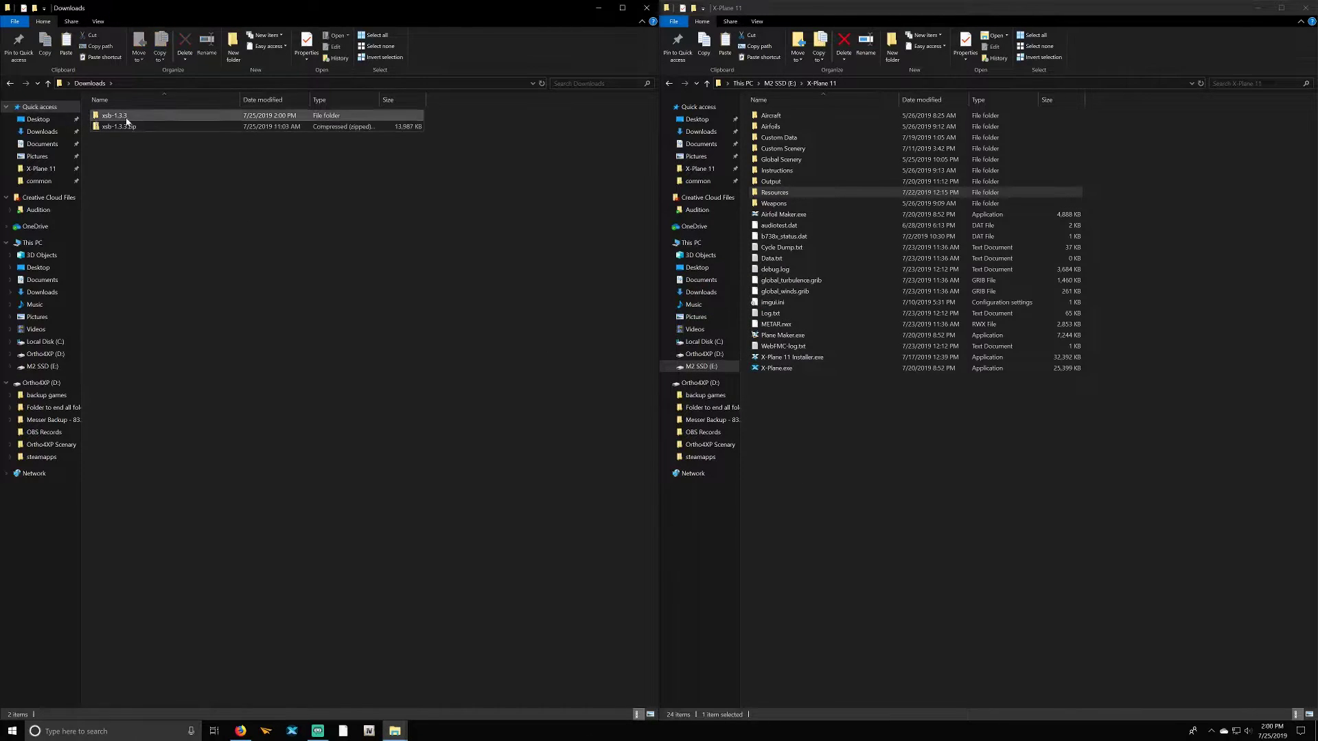
double_click(124, 117)
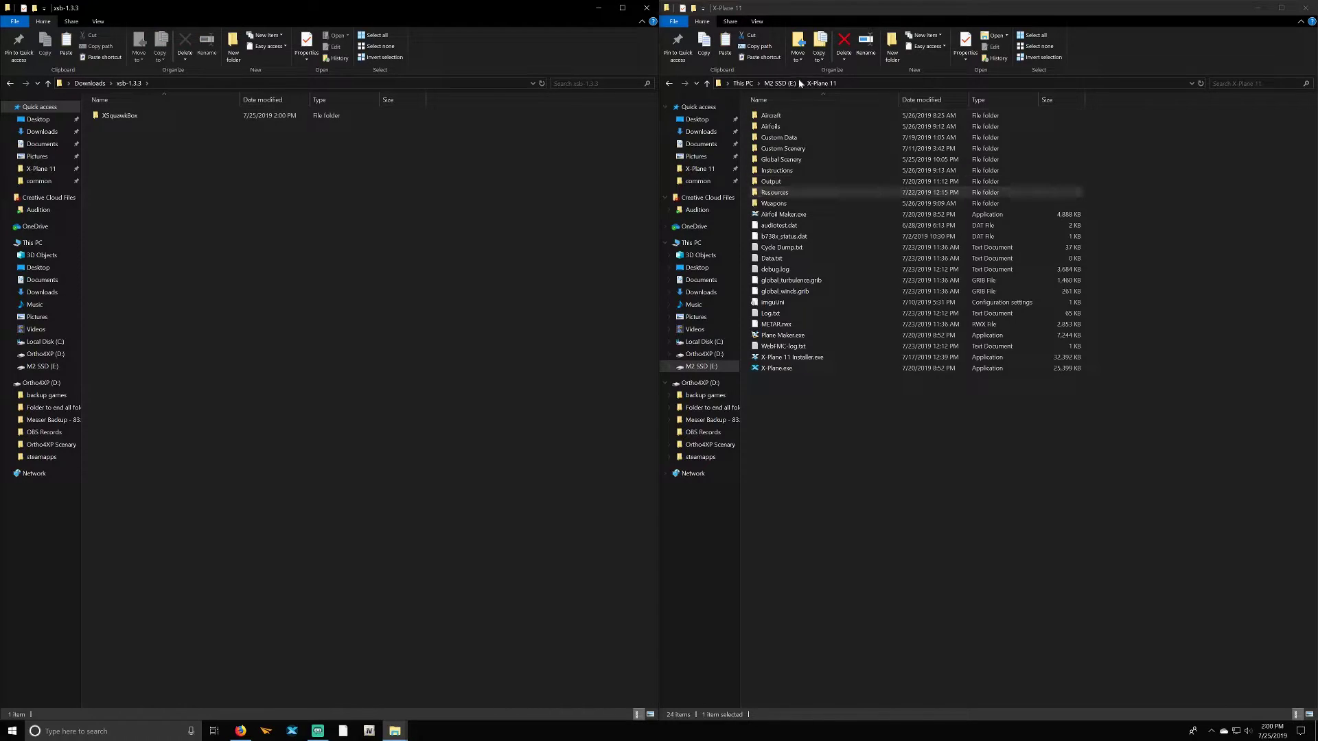
Copy the XSquawkBox folder into X-Plane 11's Resources\plugins folder.
double_click(787, 194)
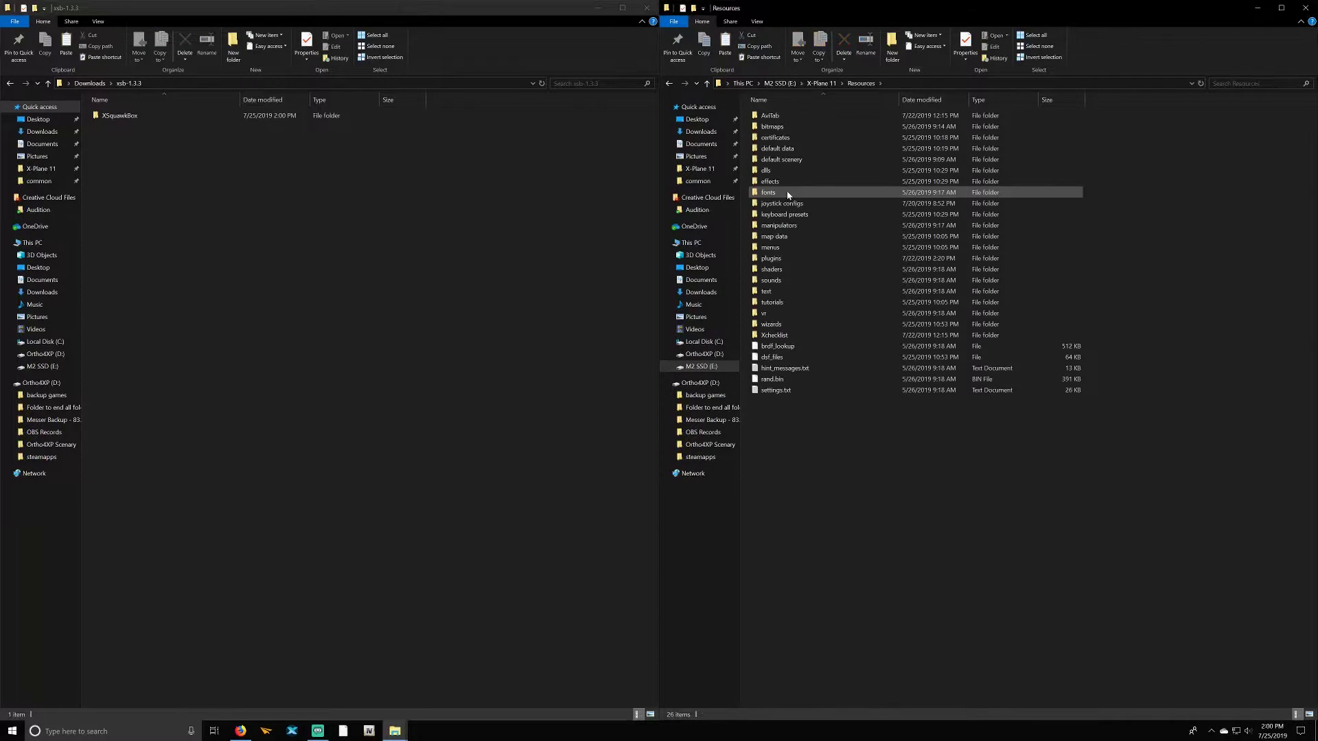
double_click(783, 260)
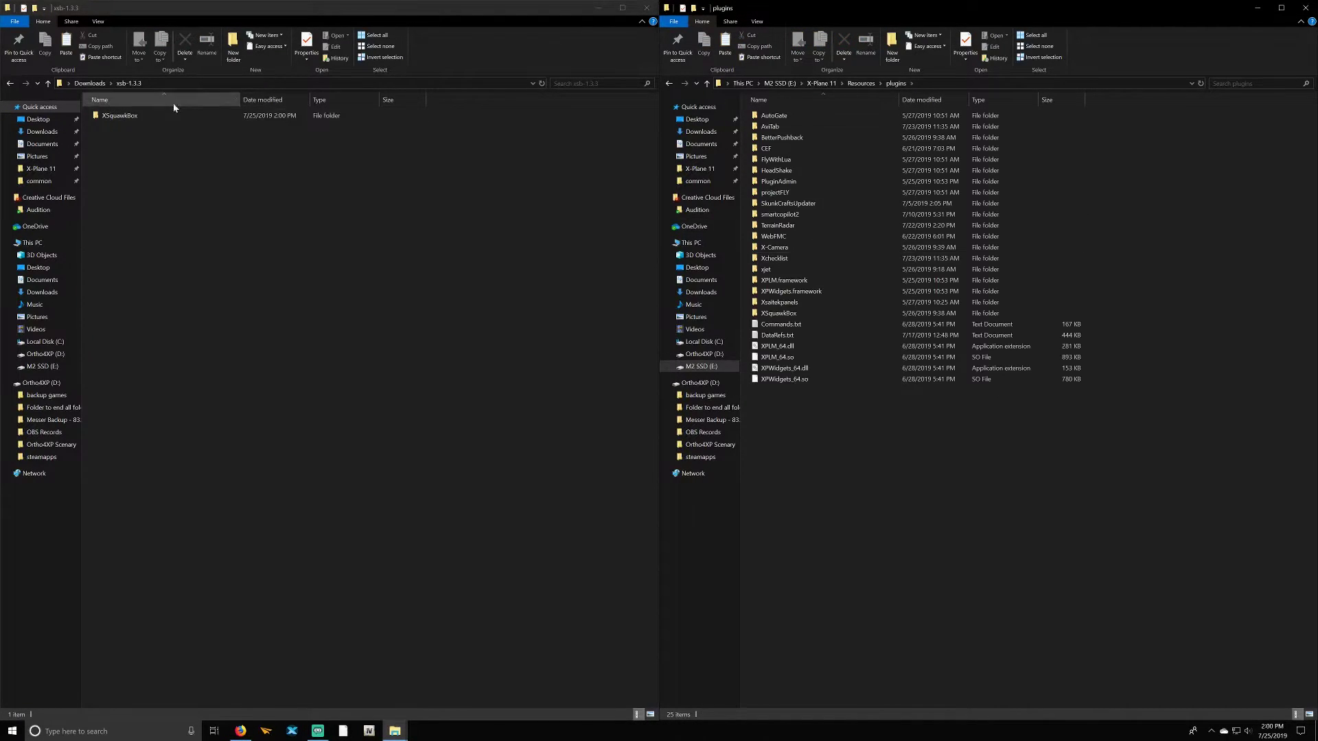
left_click_drag(118, 115, 207, 193)
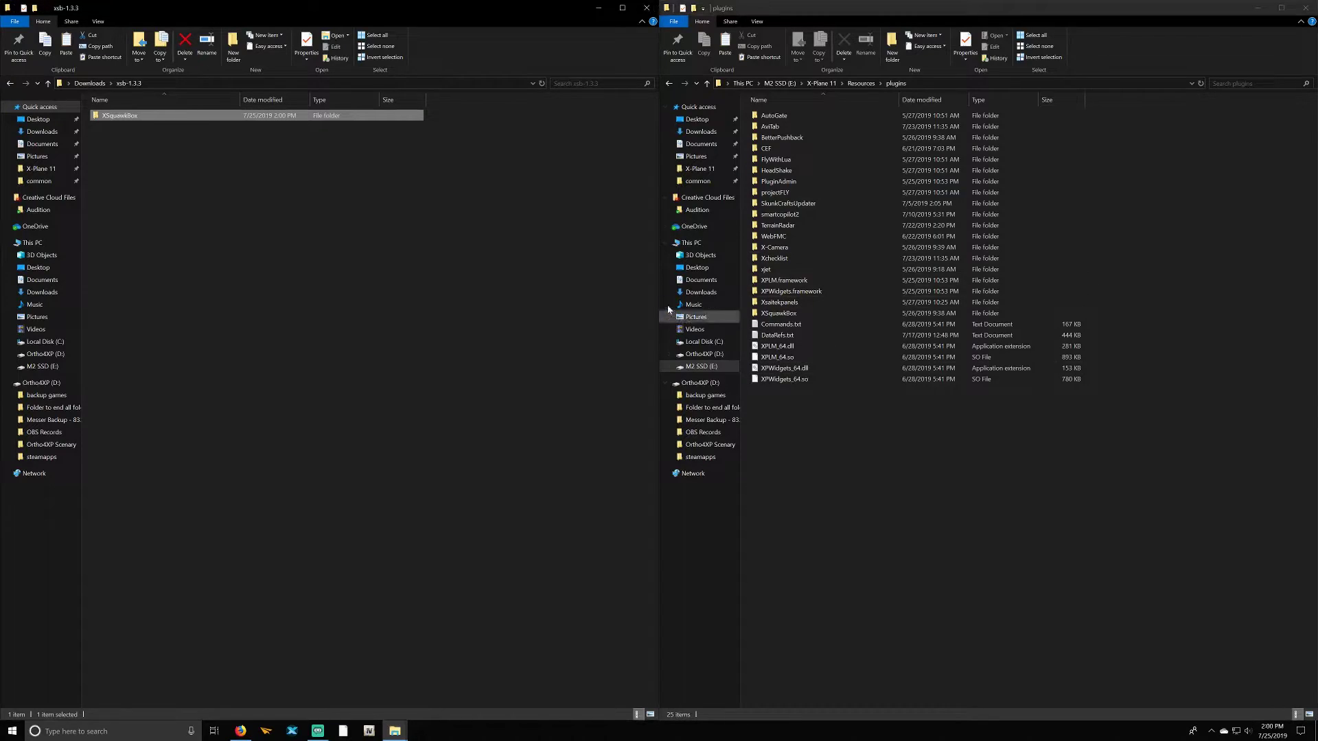
left_click(779, 313)
key("Delete")
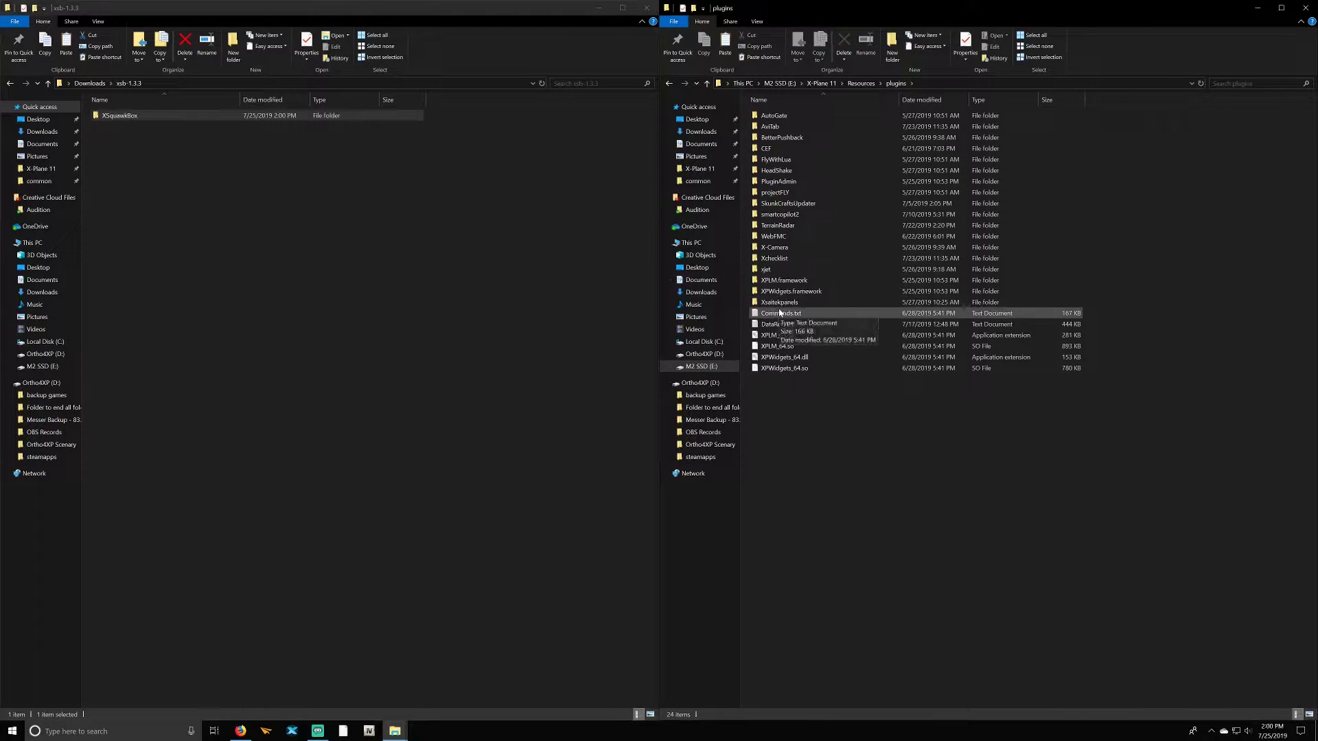
key("ctrl+z")
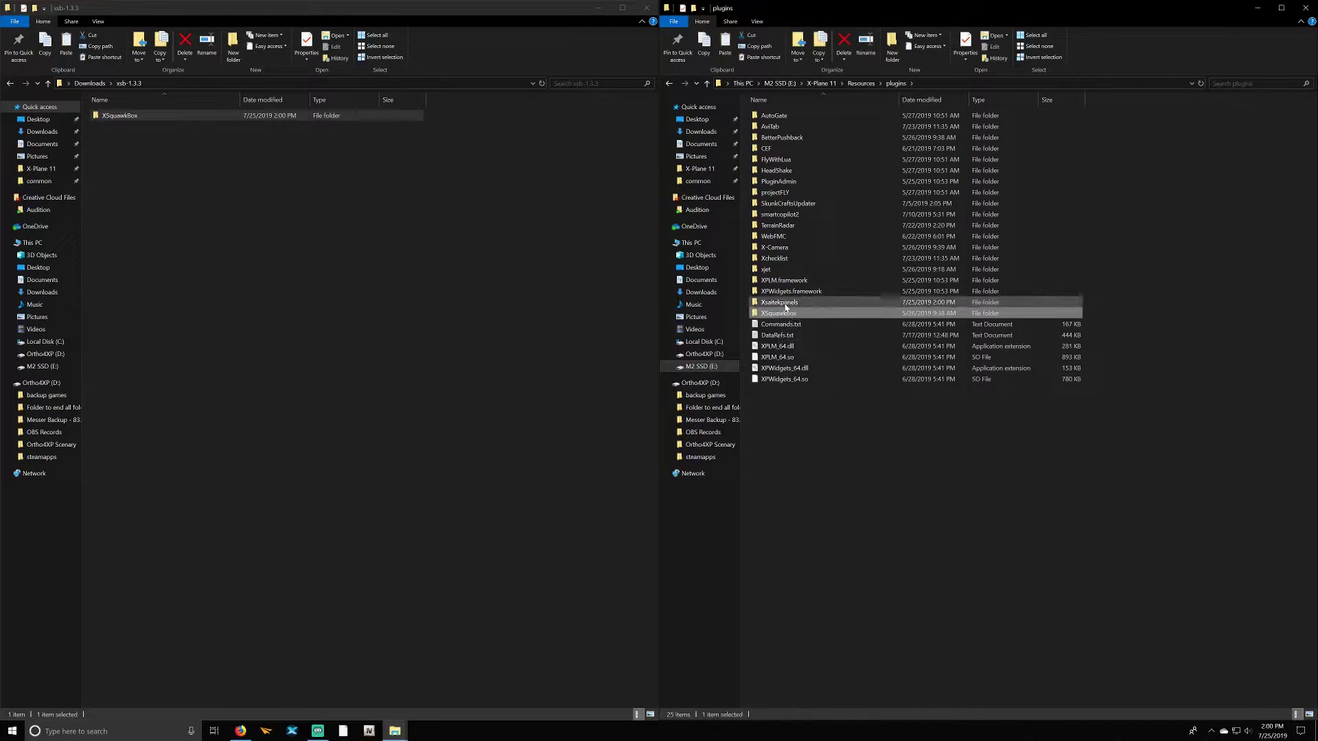
left_click(444, 290)
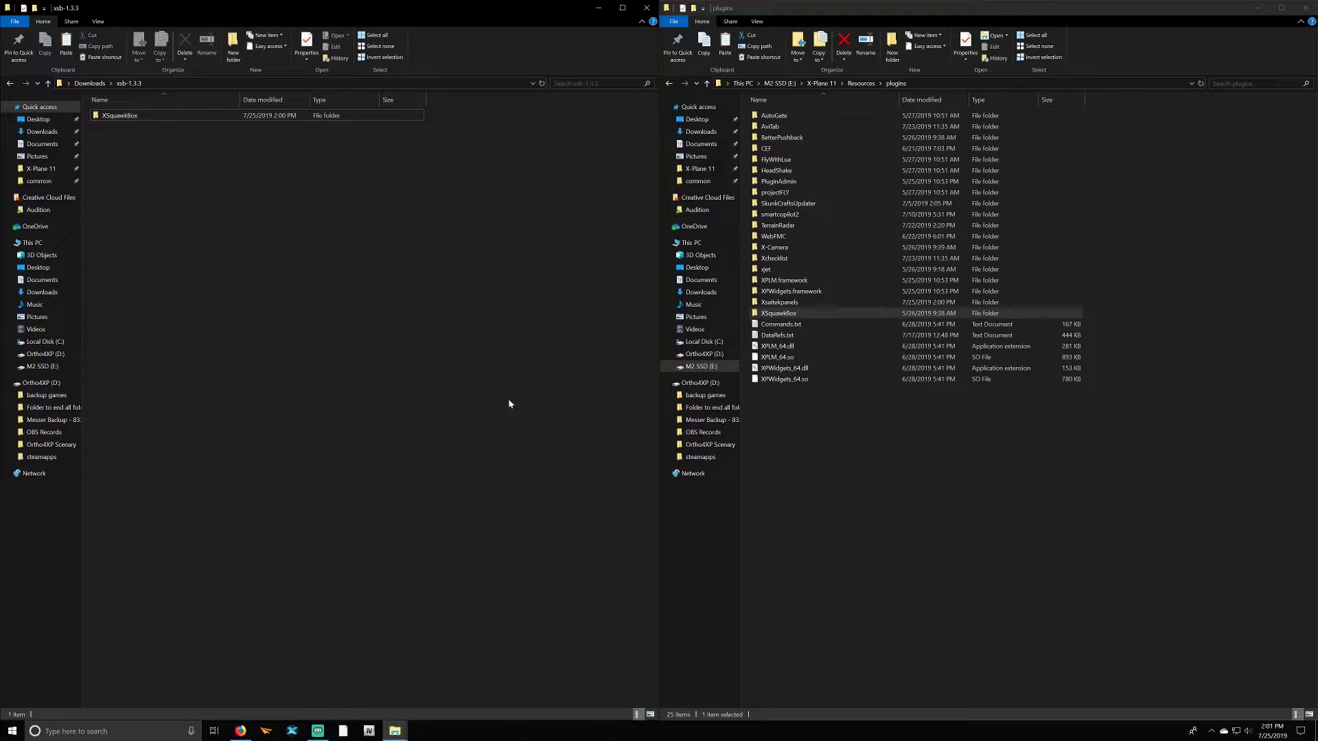
Bring Firefox back and load vatsim.net from the address bar.
left_click(242, 731)
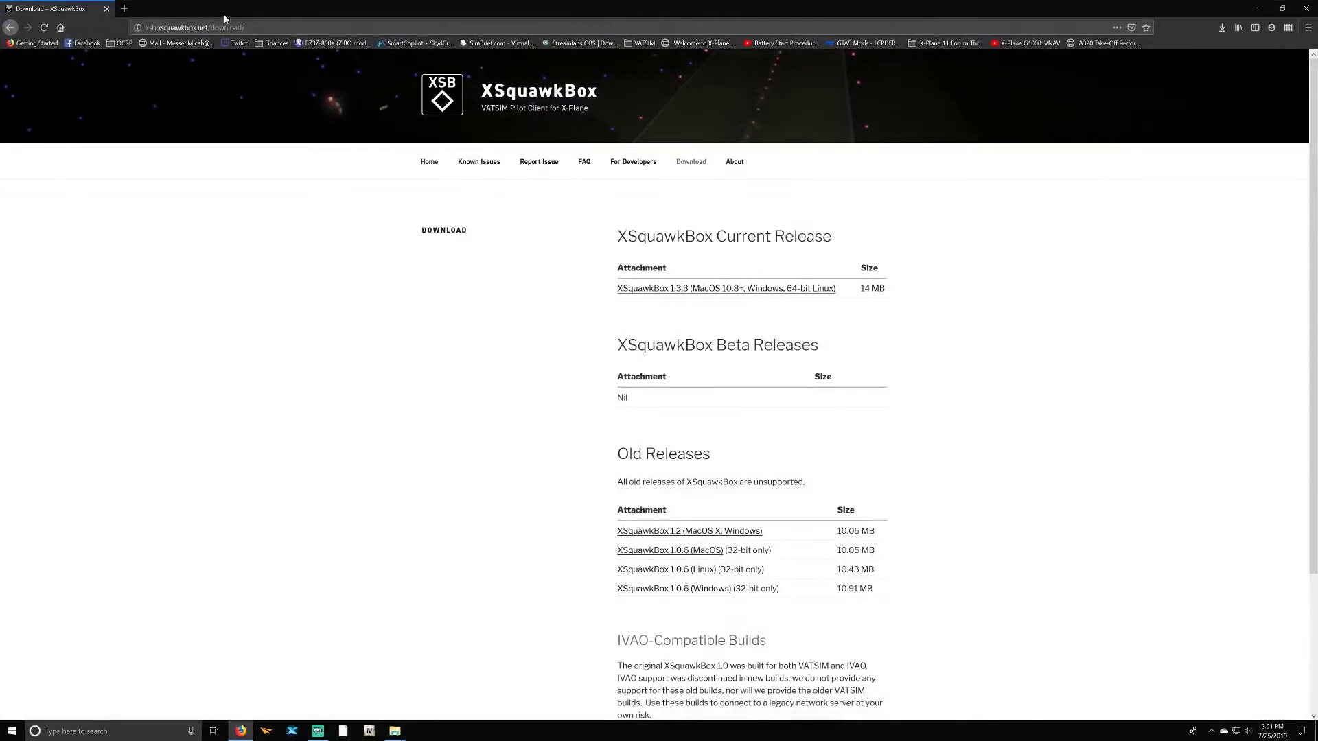
key("ctrl+l")
type("vatsim.net/")
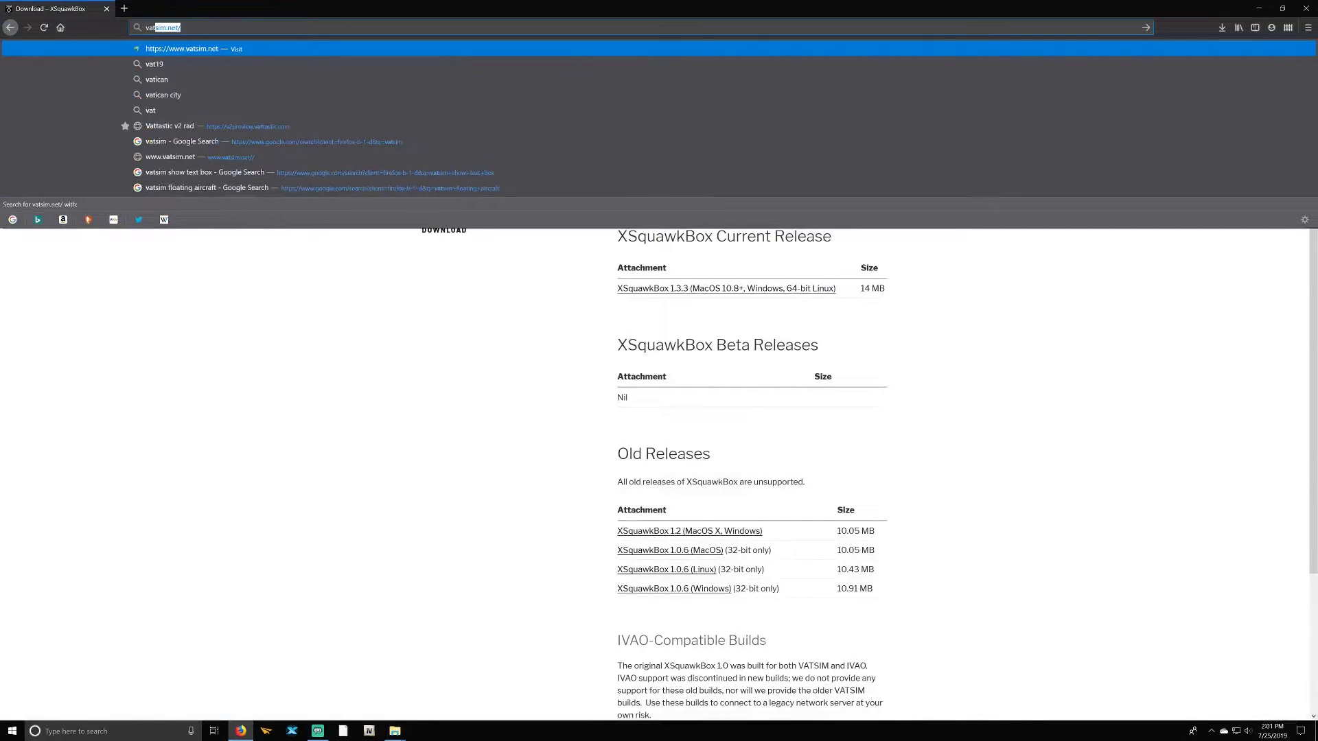
key("Return")
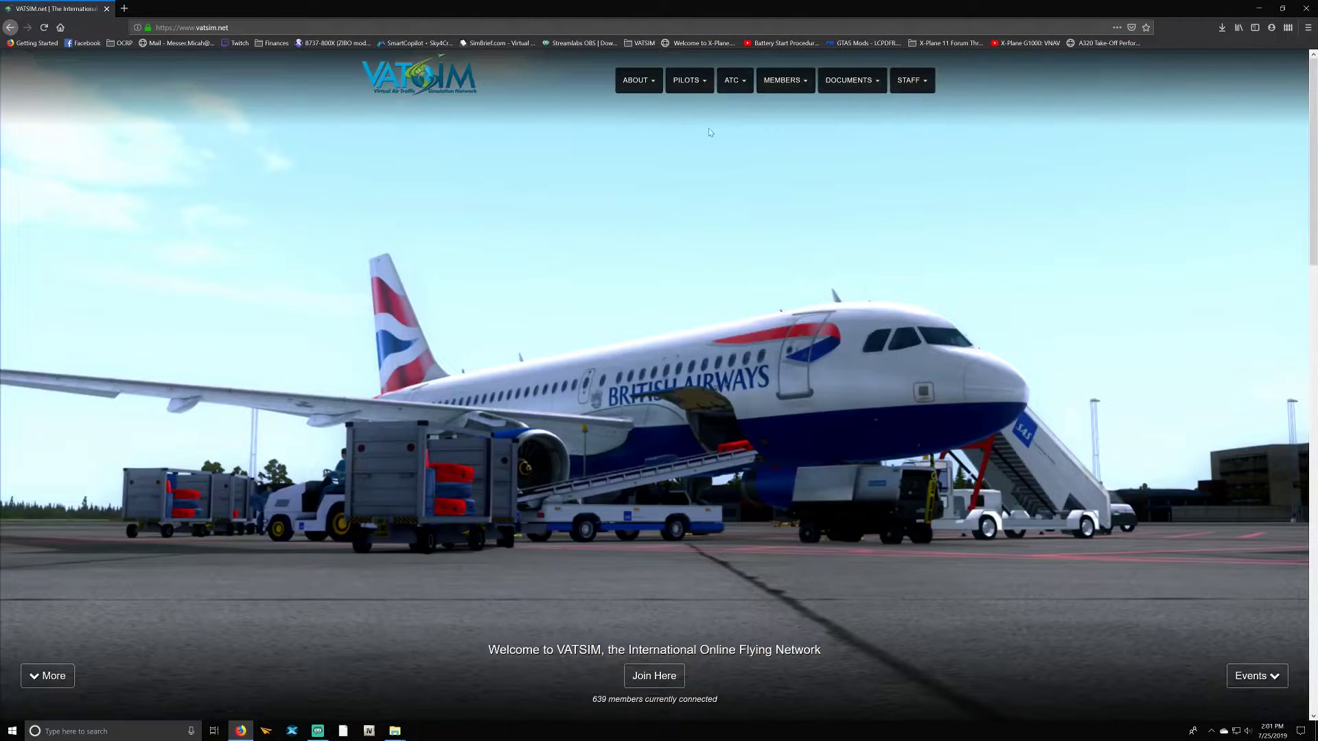
mouse_move(694, 82)
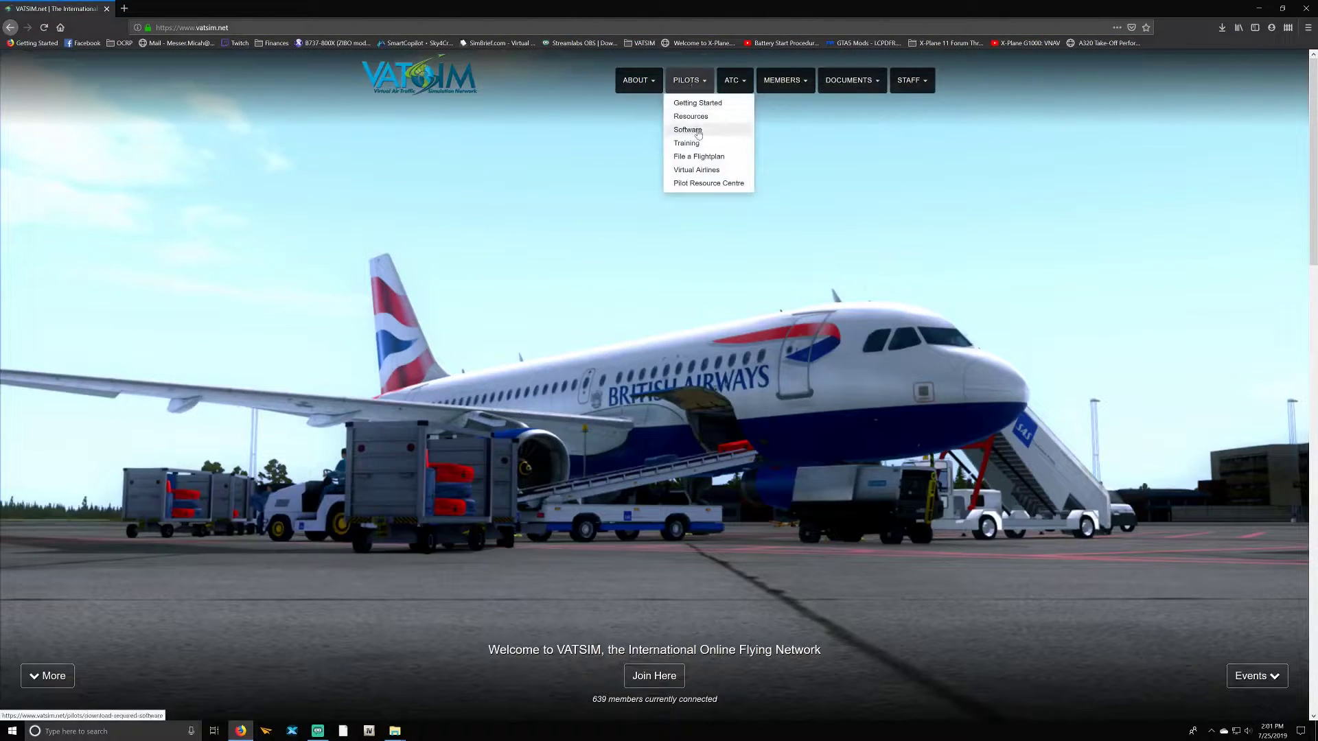
Open Pilots > File a Flightplan and locate the link to VATSIM's online flight plan page.
left_click(701, 158)
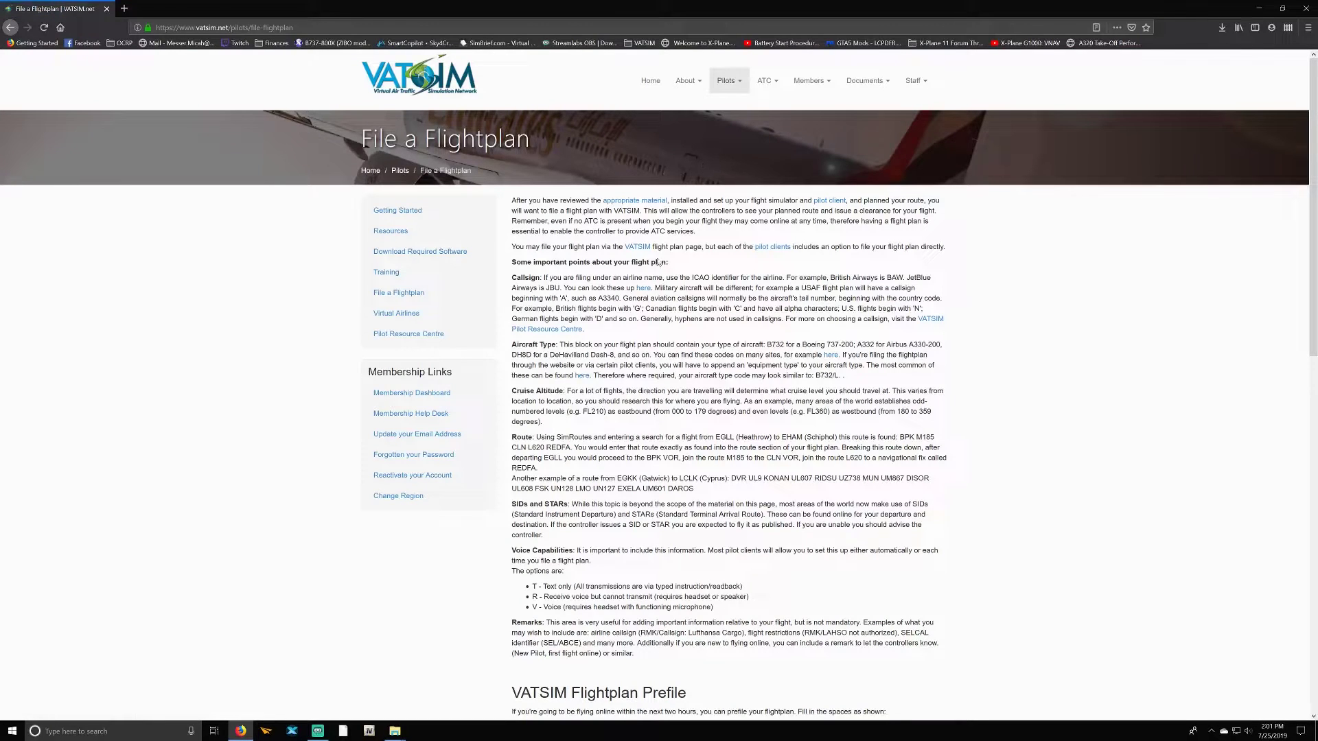
left_click_drag(547, 247, 699, 257)
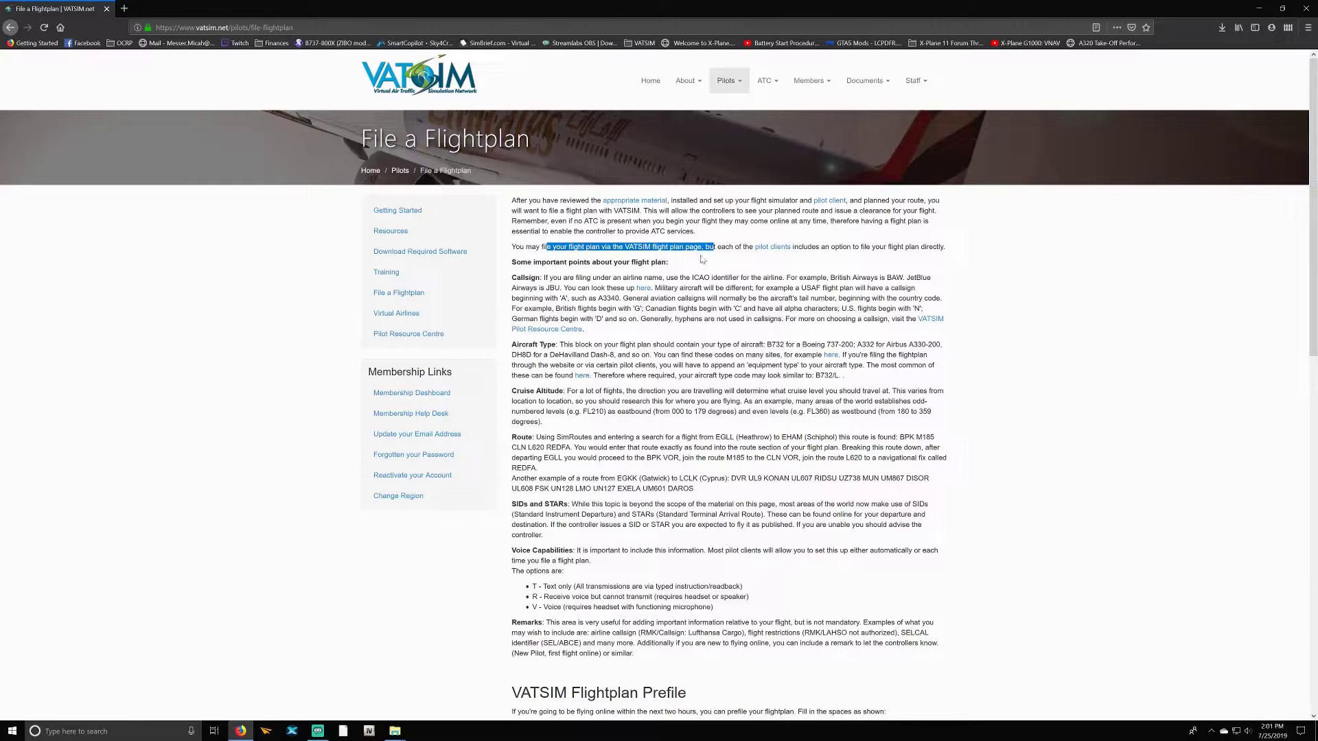
left_click(703, 259)
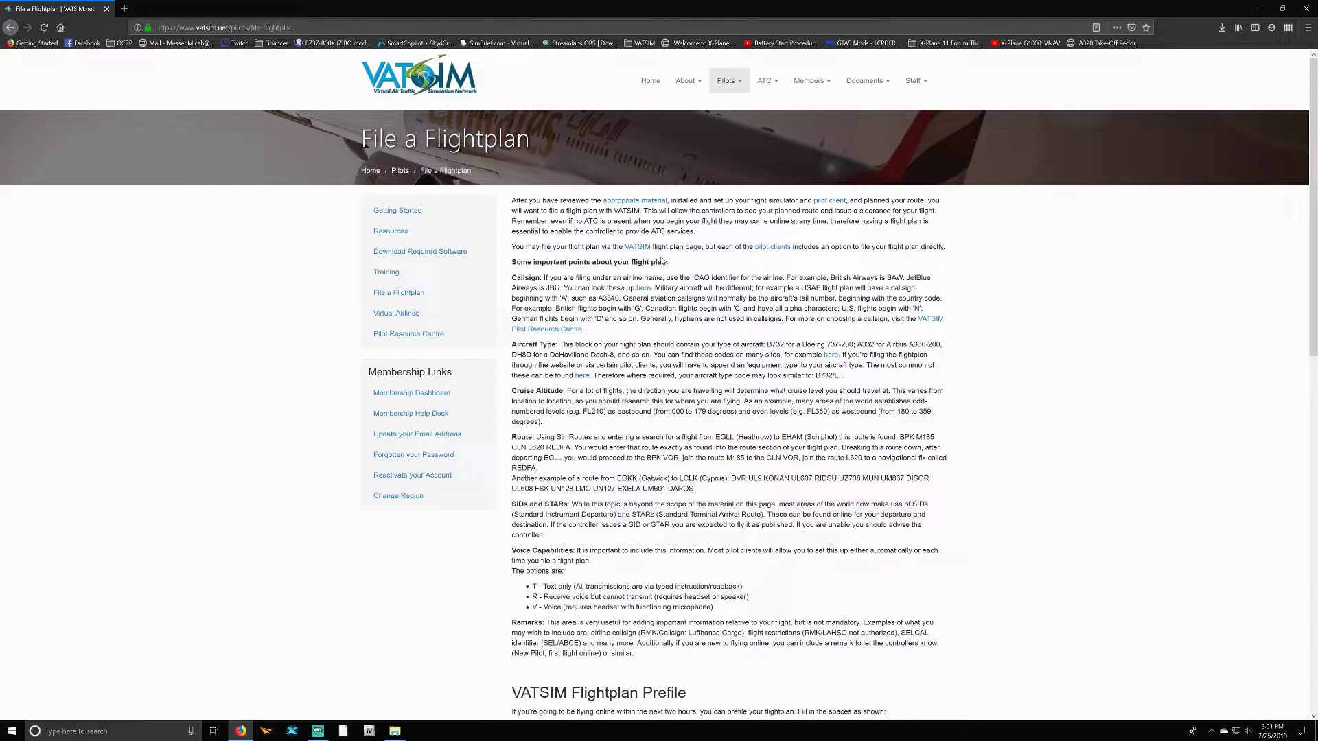
Follow the VATSIM link to the flight plan form and move to the Alternate Airport field.
left_click(636, 249)
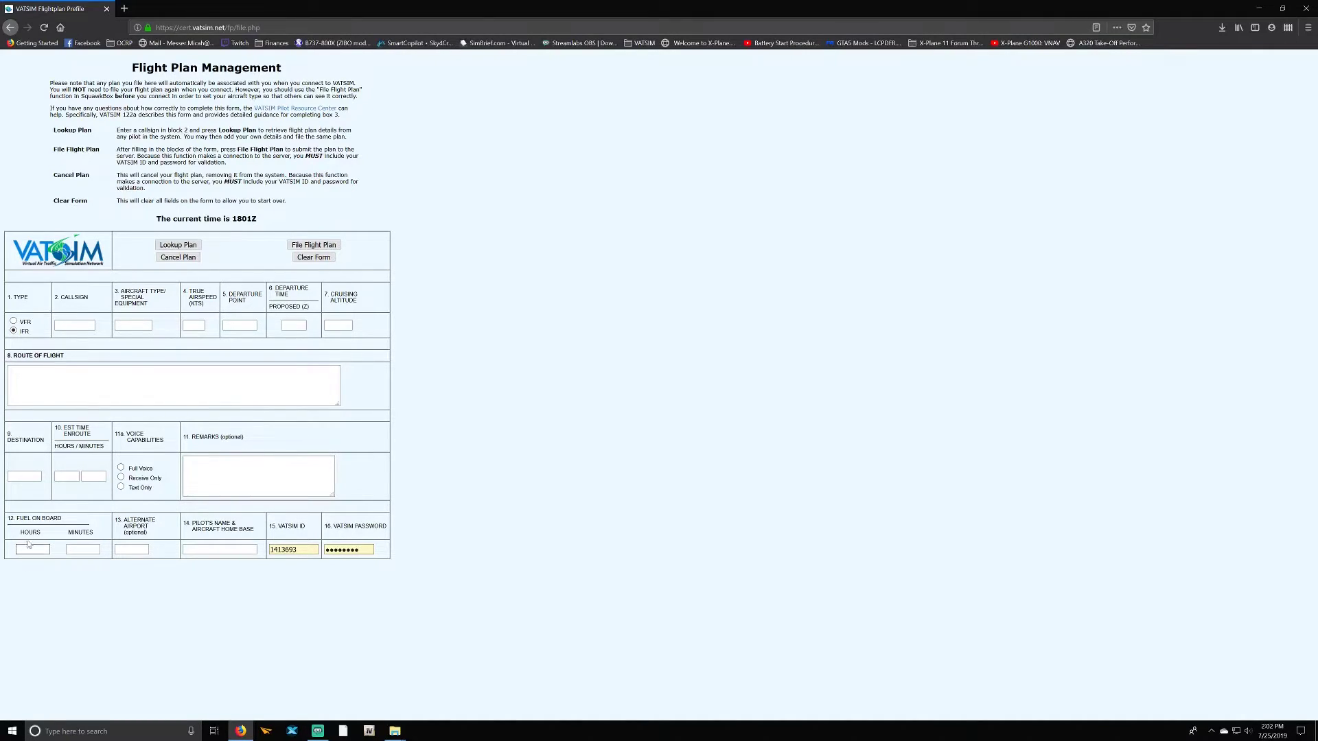
key("Tab")
key("Tab")
key("Tab")
key("Tab")
key("Tab")
key("Tab")
key("Tab")
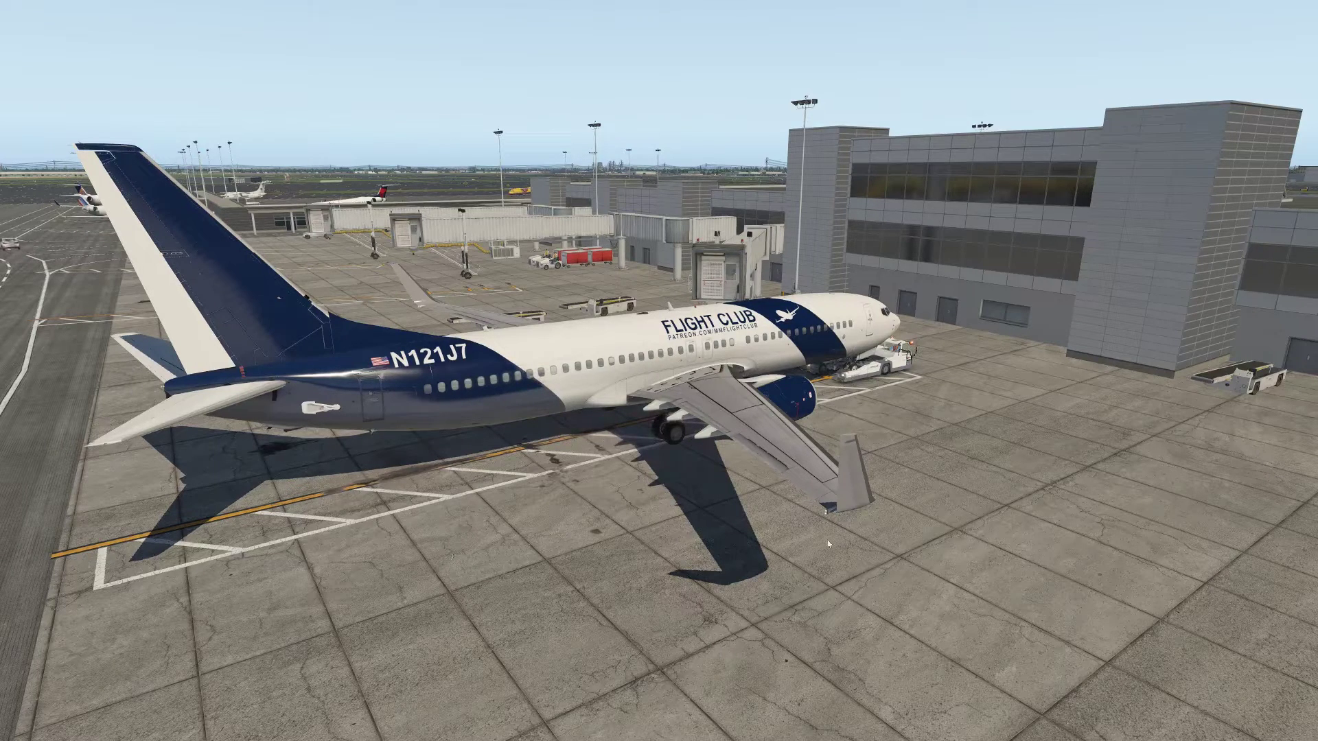
Open X-Plane's Plugins menu to reach the XSquawkBox options.
left_click(145, 8)
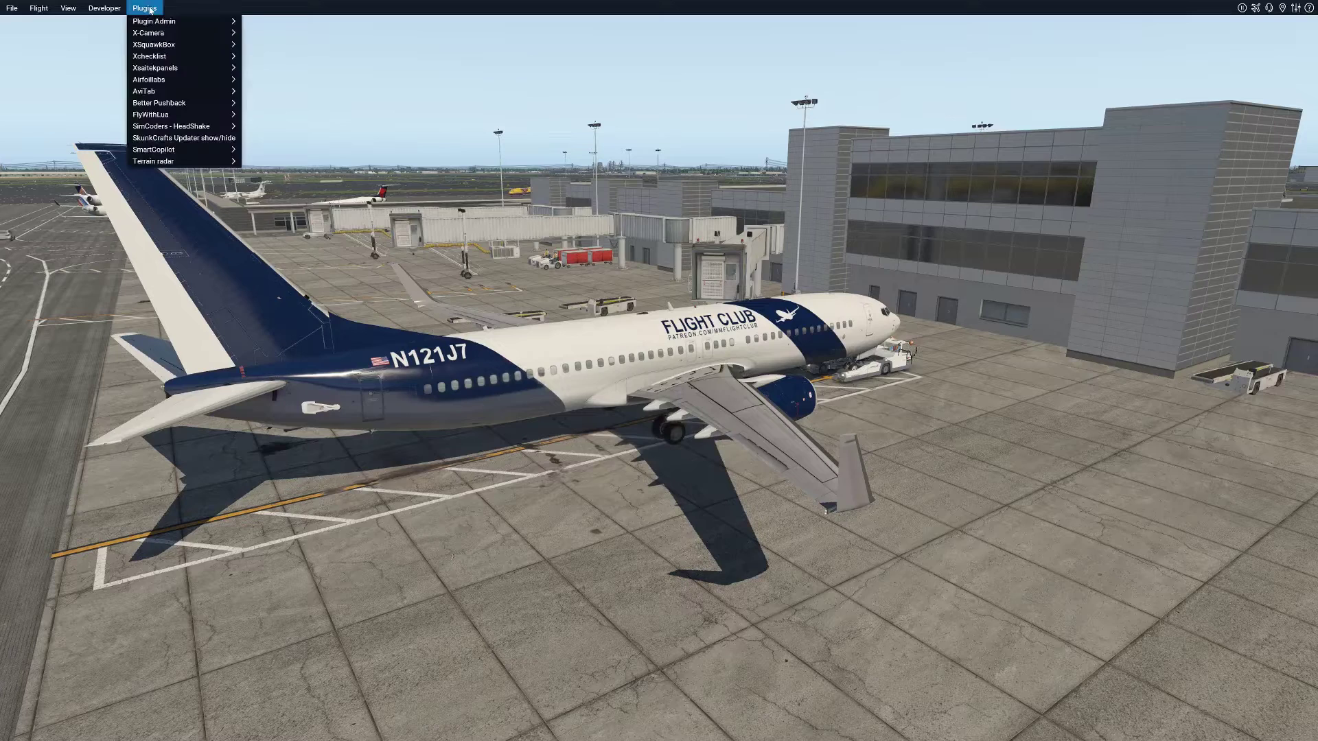
mouse_move(155, 47)
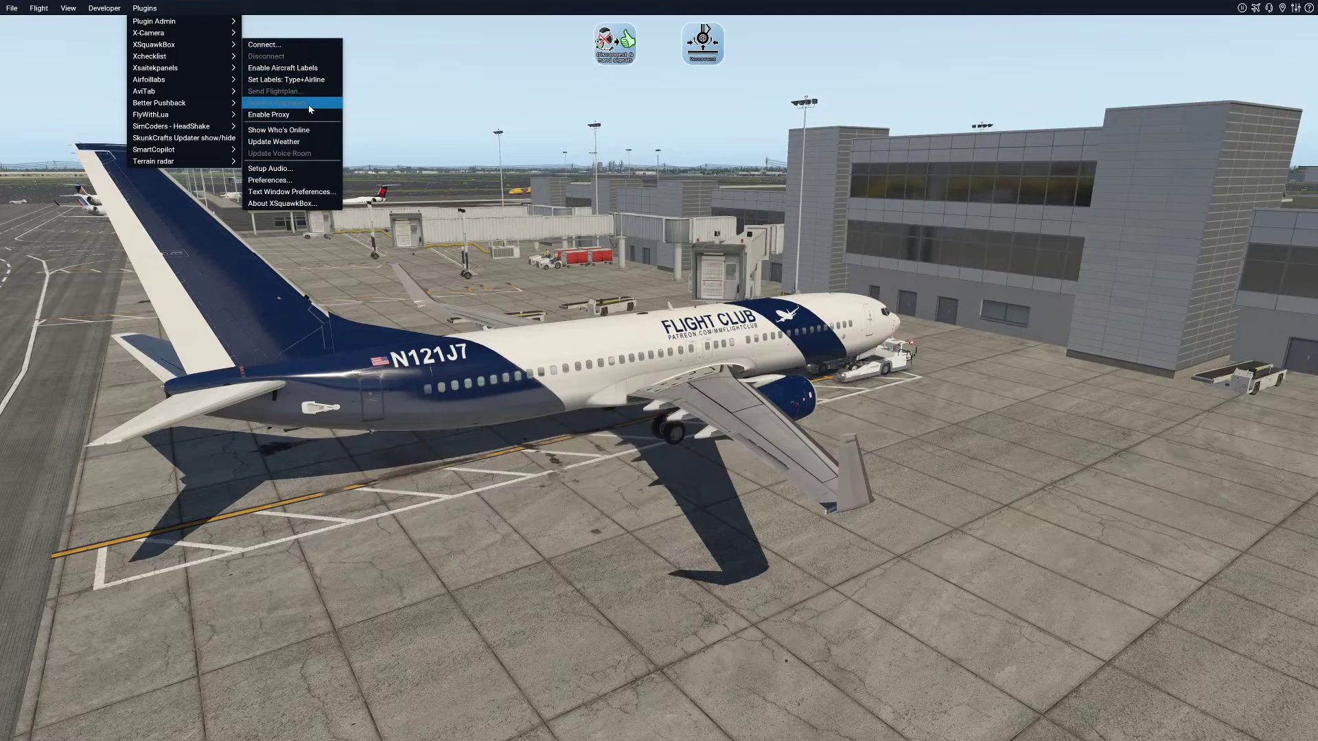
Open the XSquawkBox Connect window, centre it, pick the USA-E server and fill ID and password.
left_click(302, 50)
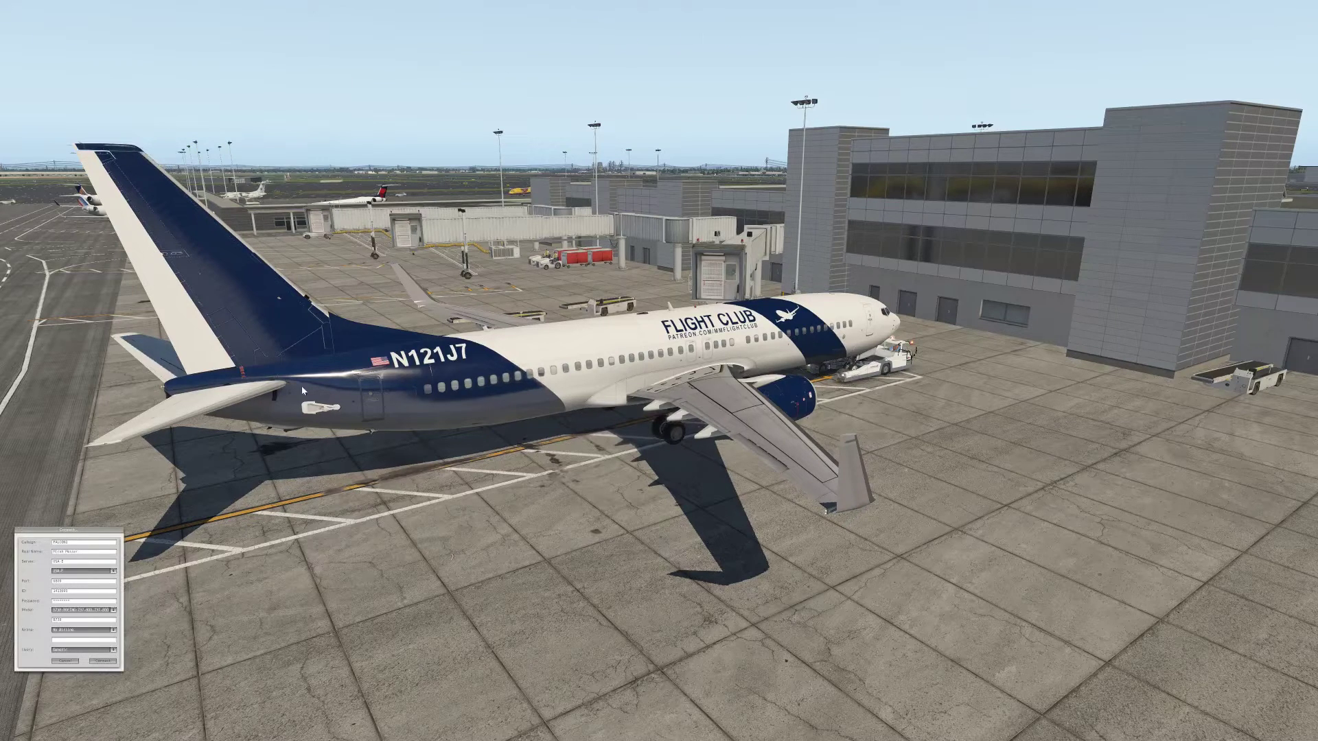
left_click_drag(59, 530, 105, 414)
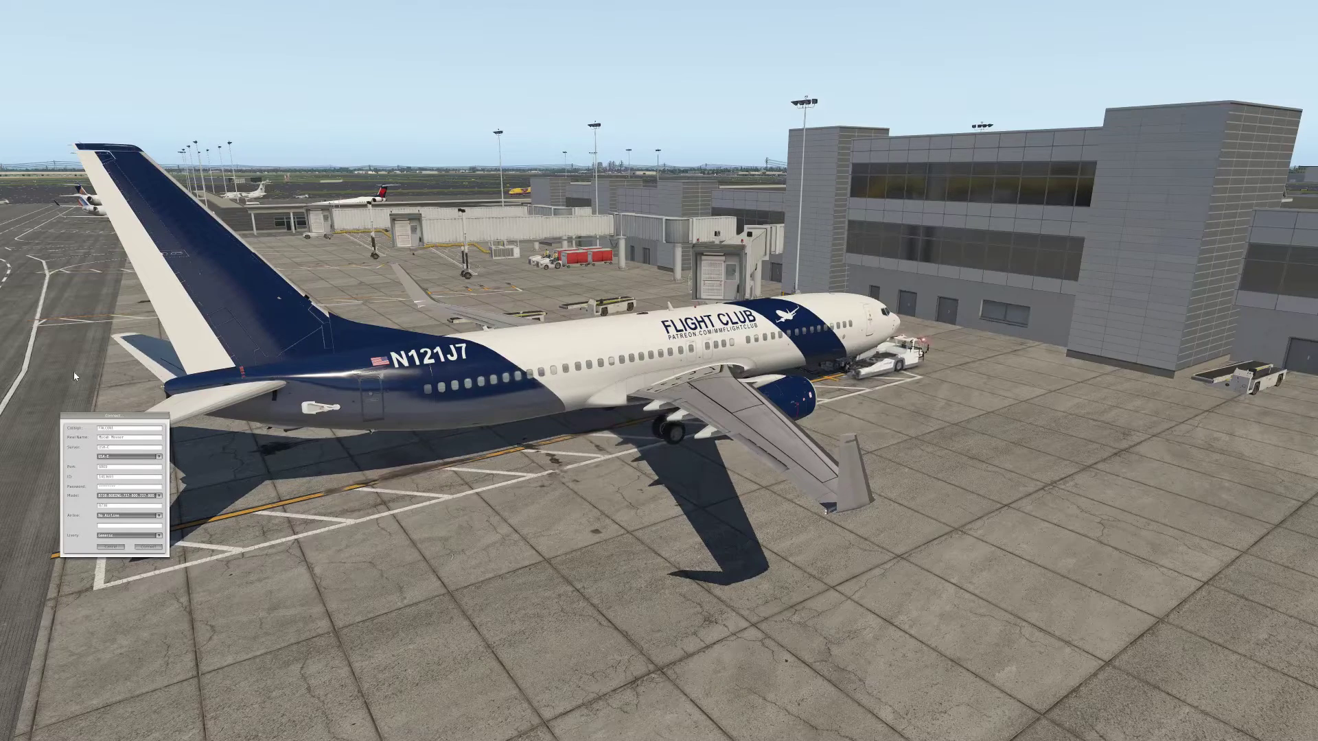
left_click_drag(93, 416, 491, 490)
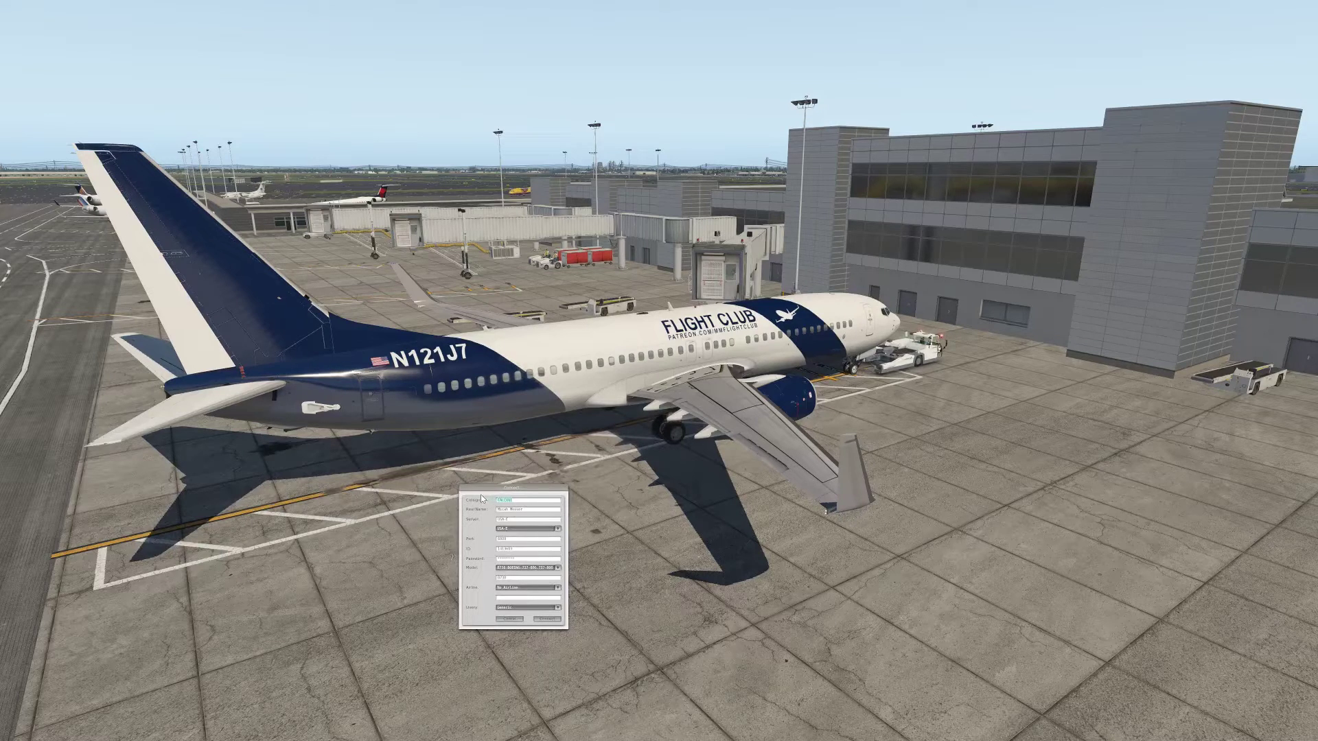
left_click(525, 511)
left_click(531, 531)
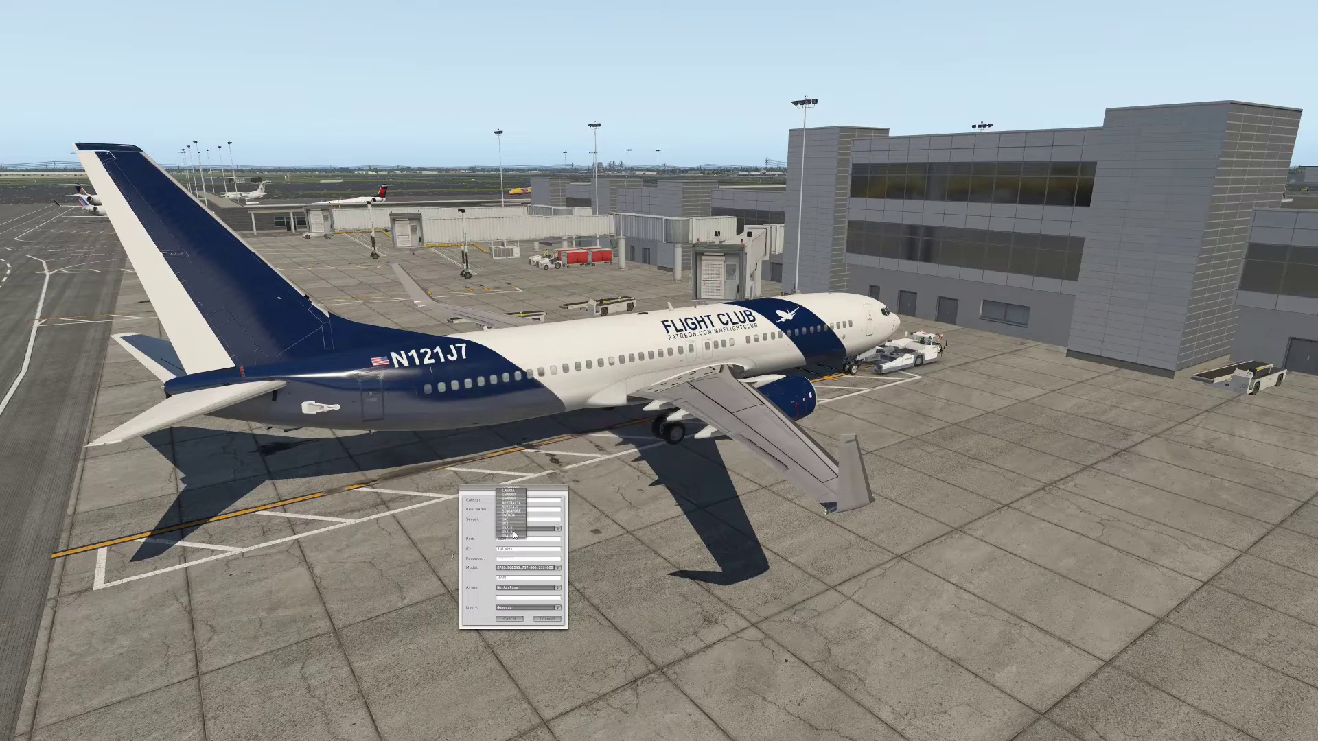
left_click(514, 534)
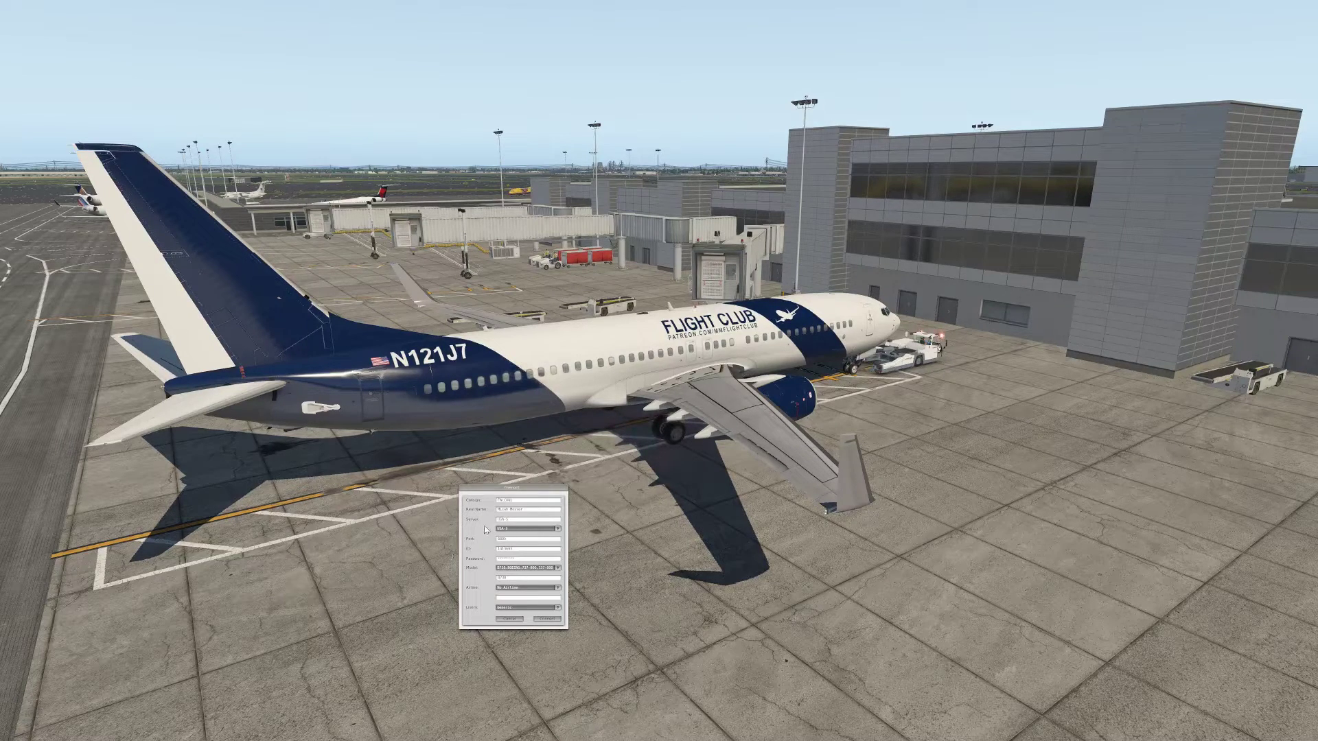
left_click(527, 550)
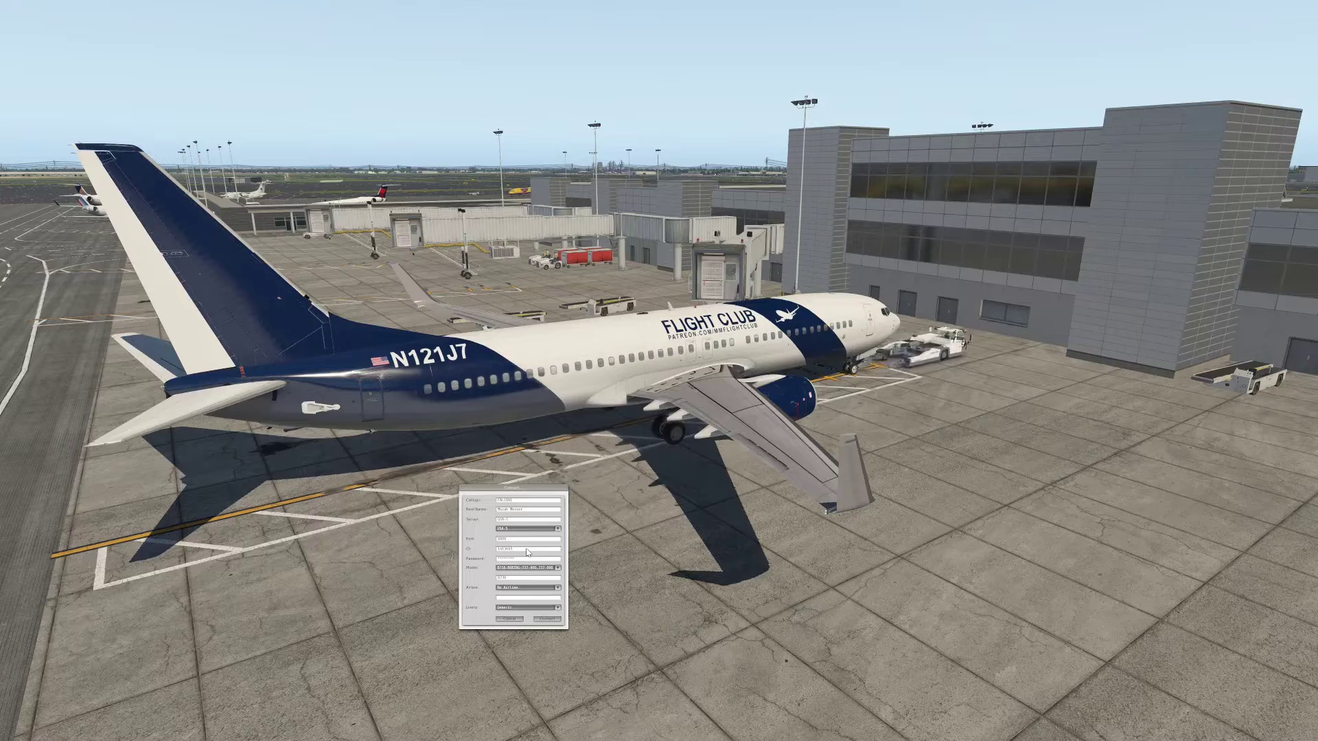
left_click(526, 560)
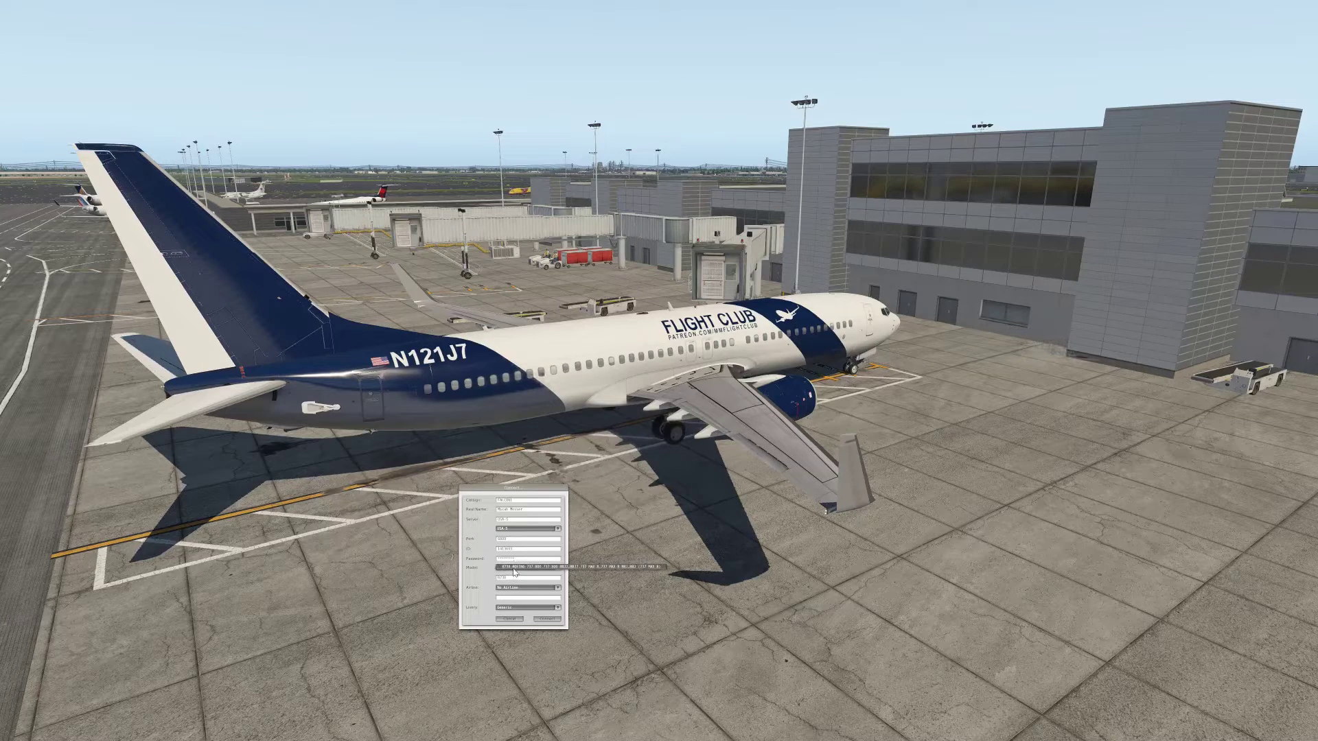
Set the model code to 73, choose a Boeing 737 model, and leave the airline blank.
left_click(515, 579)
double_click(515, 581)
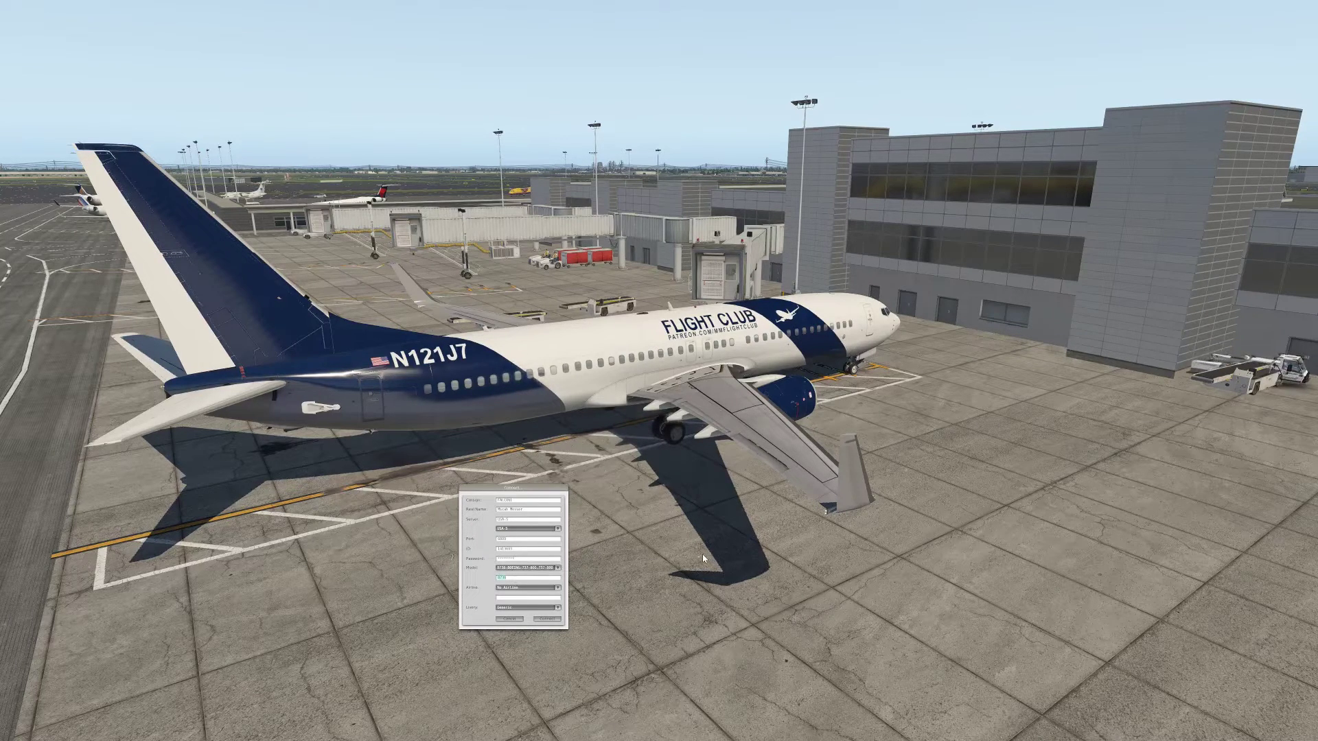
type("76")
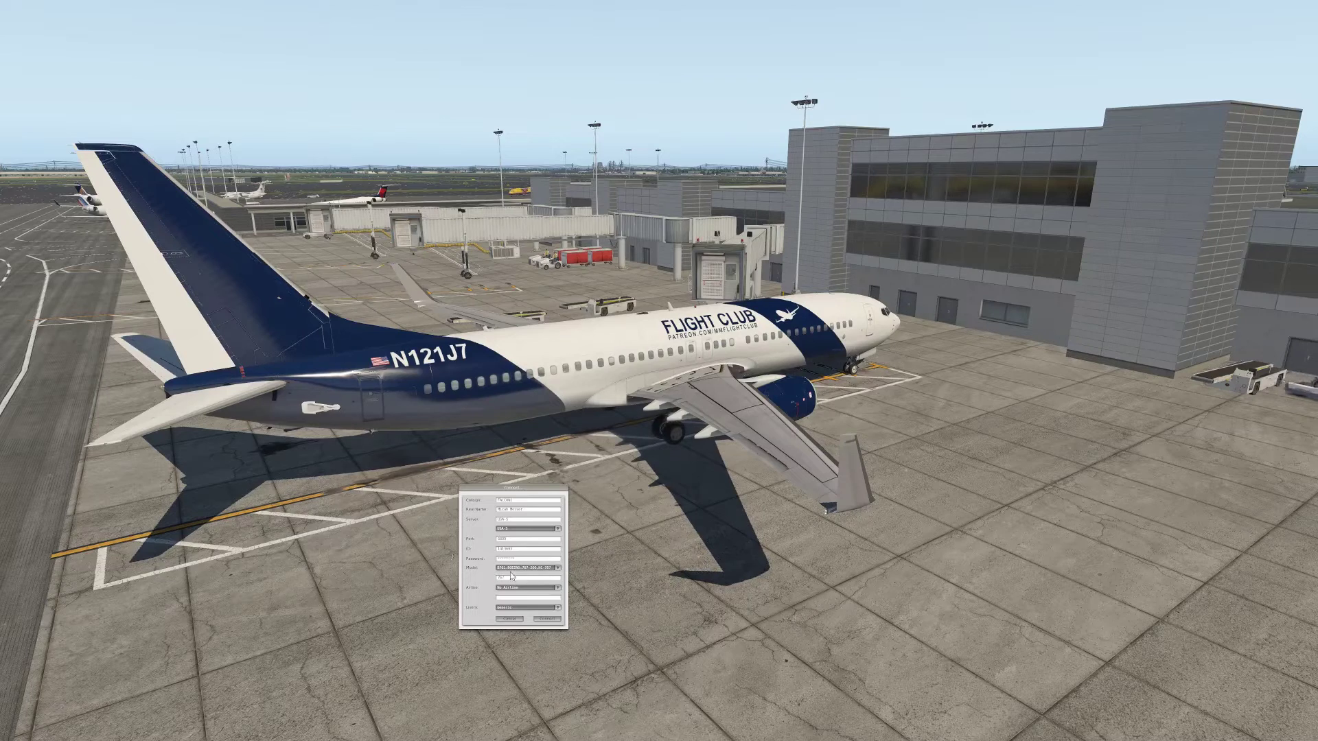
key("BackSpace")
type("73")
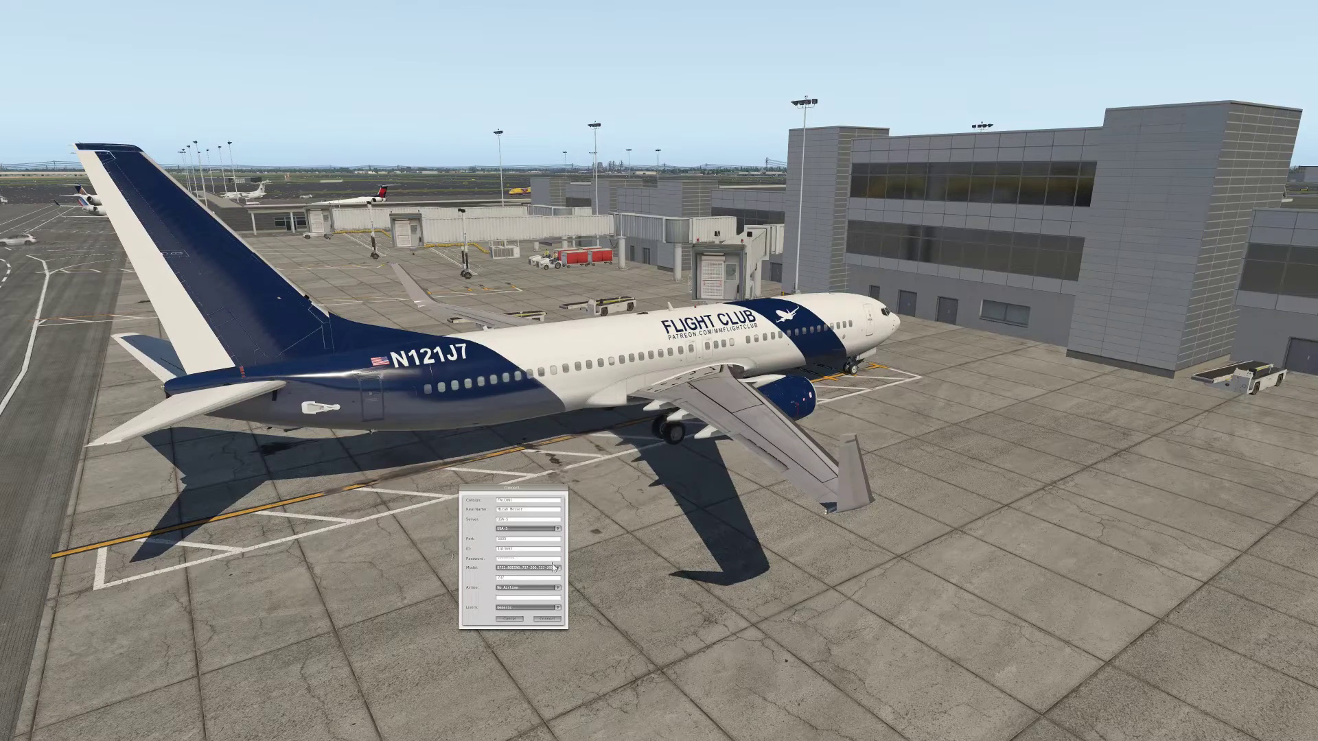
left_click(554, 568)
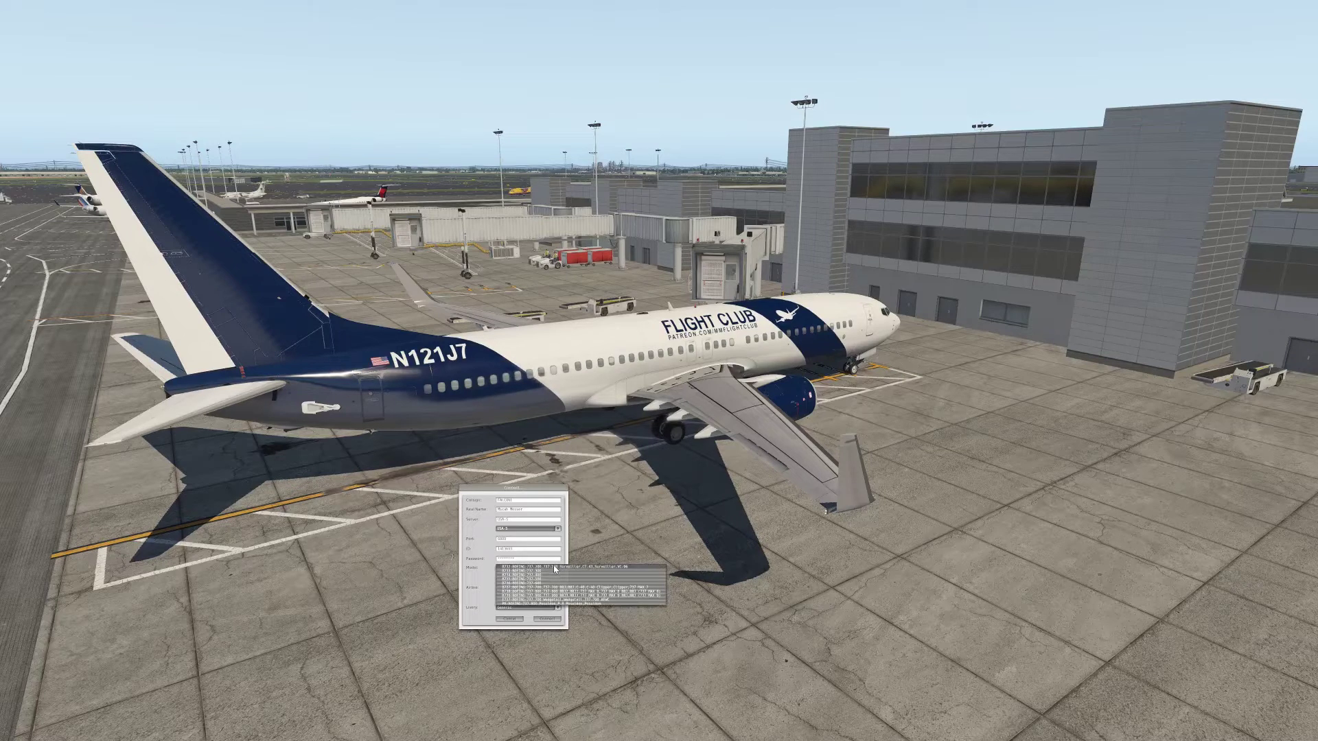
left_click(533, 581)
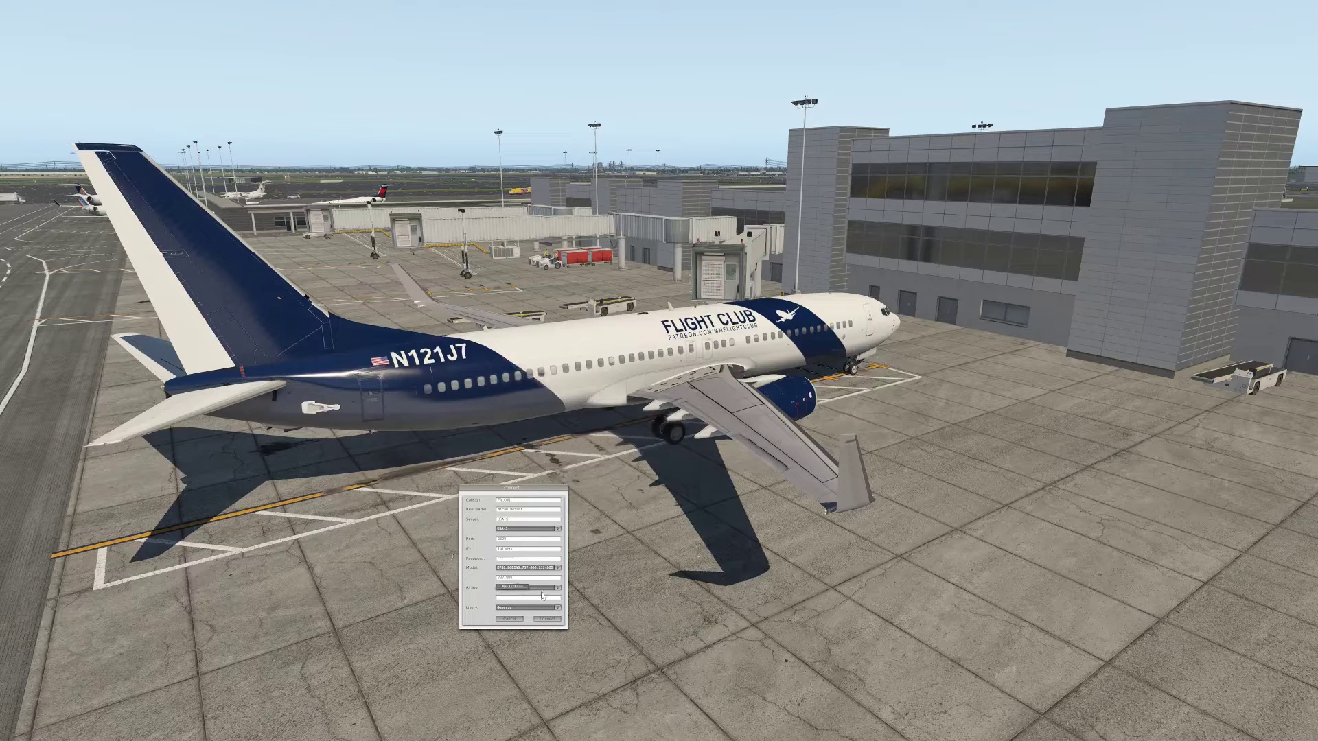
left_click(537, 600)
type("Q")
key("BackSpace")
key("BackSpace")
key("BackSpace")
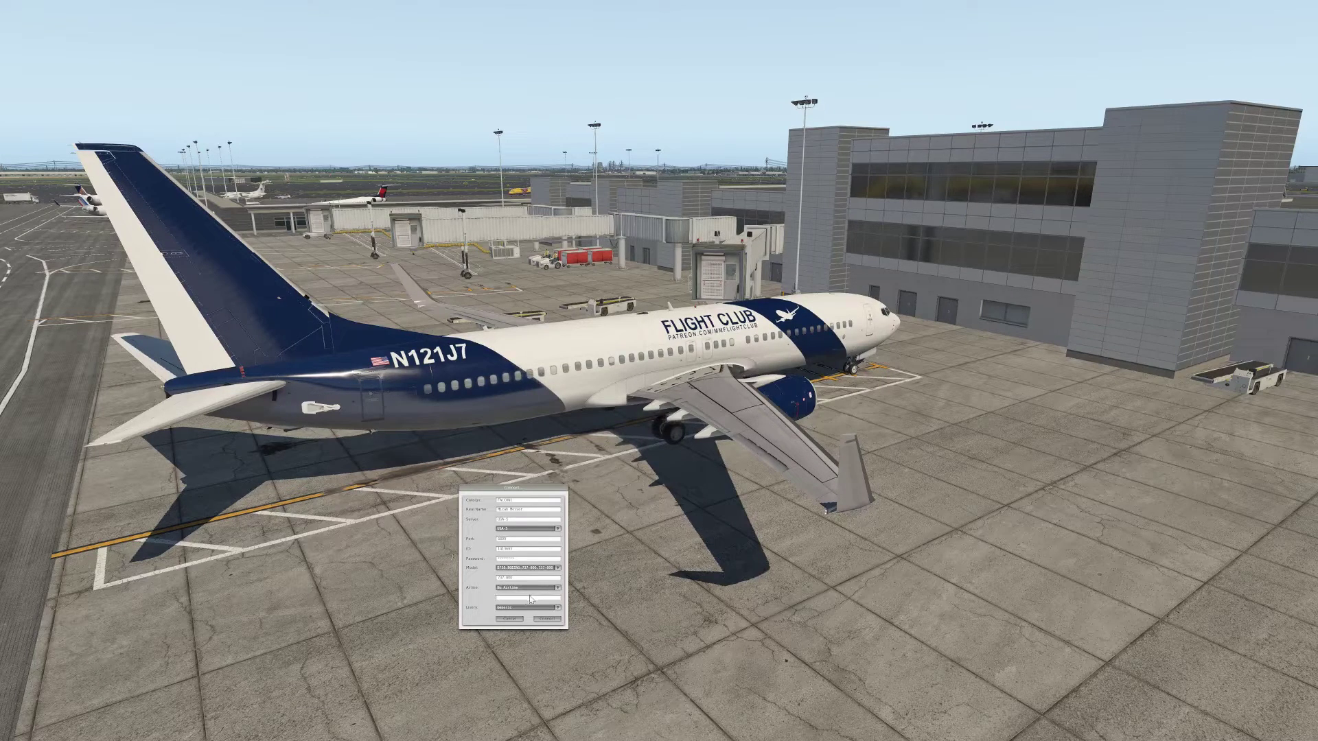
Connect X-Plane 11 to VATSIM using the prepared XSquawkBox connection settings.
left_click(557, 621)
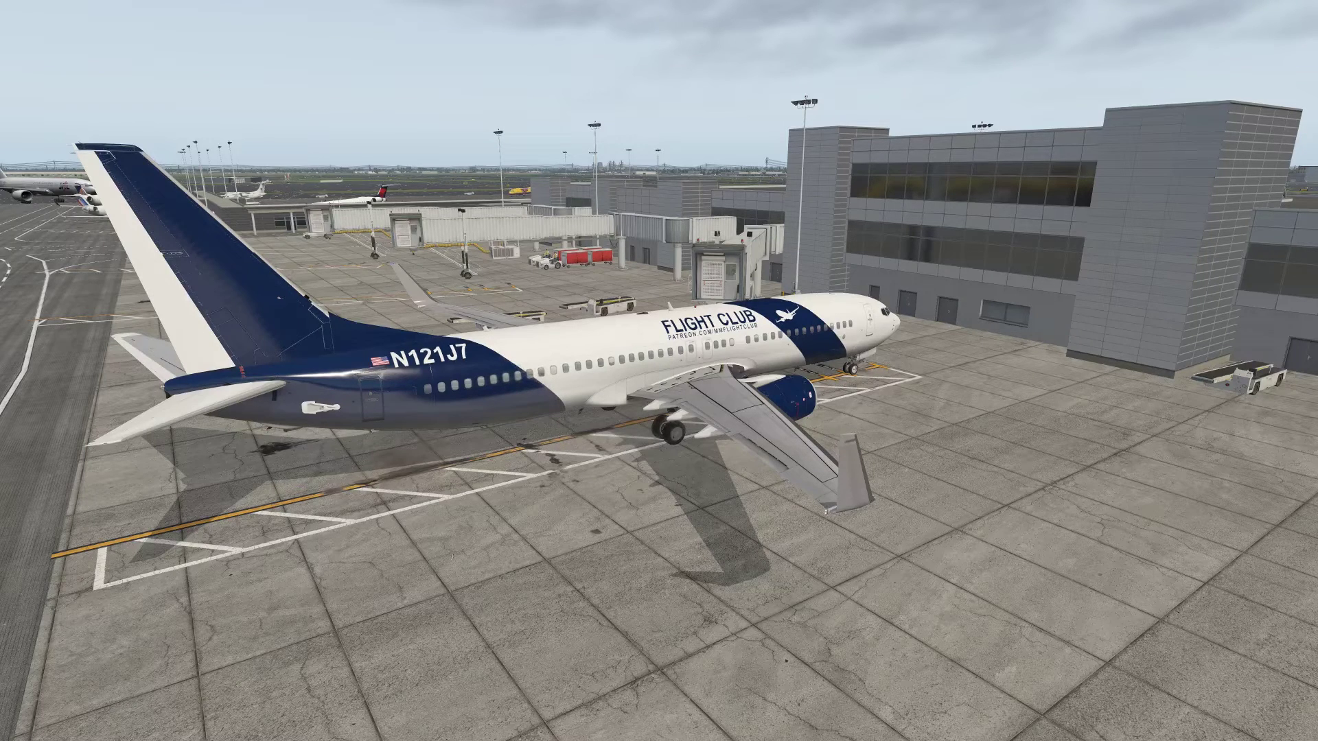
Switch to the 737 cockpit view, glance at the centre pedestal, then face the forward instrument panel.
key("w")
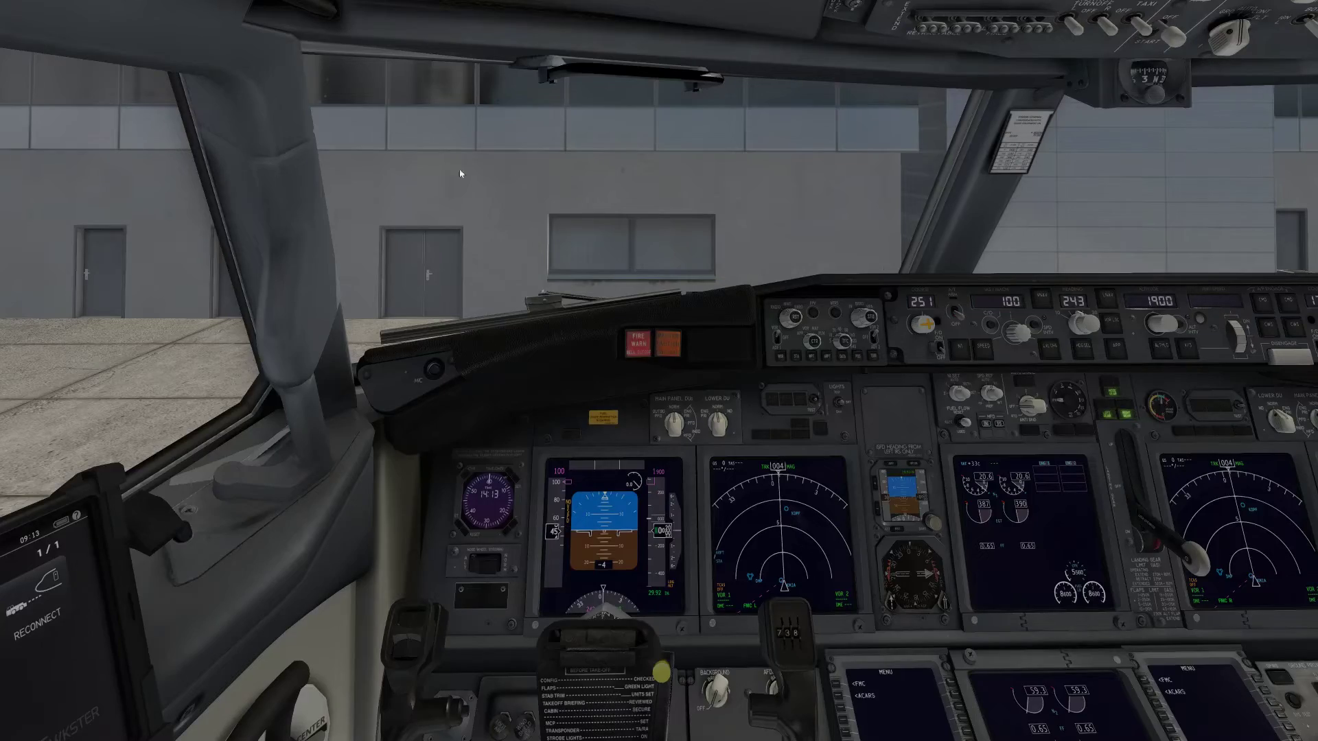
key("KP_2")
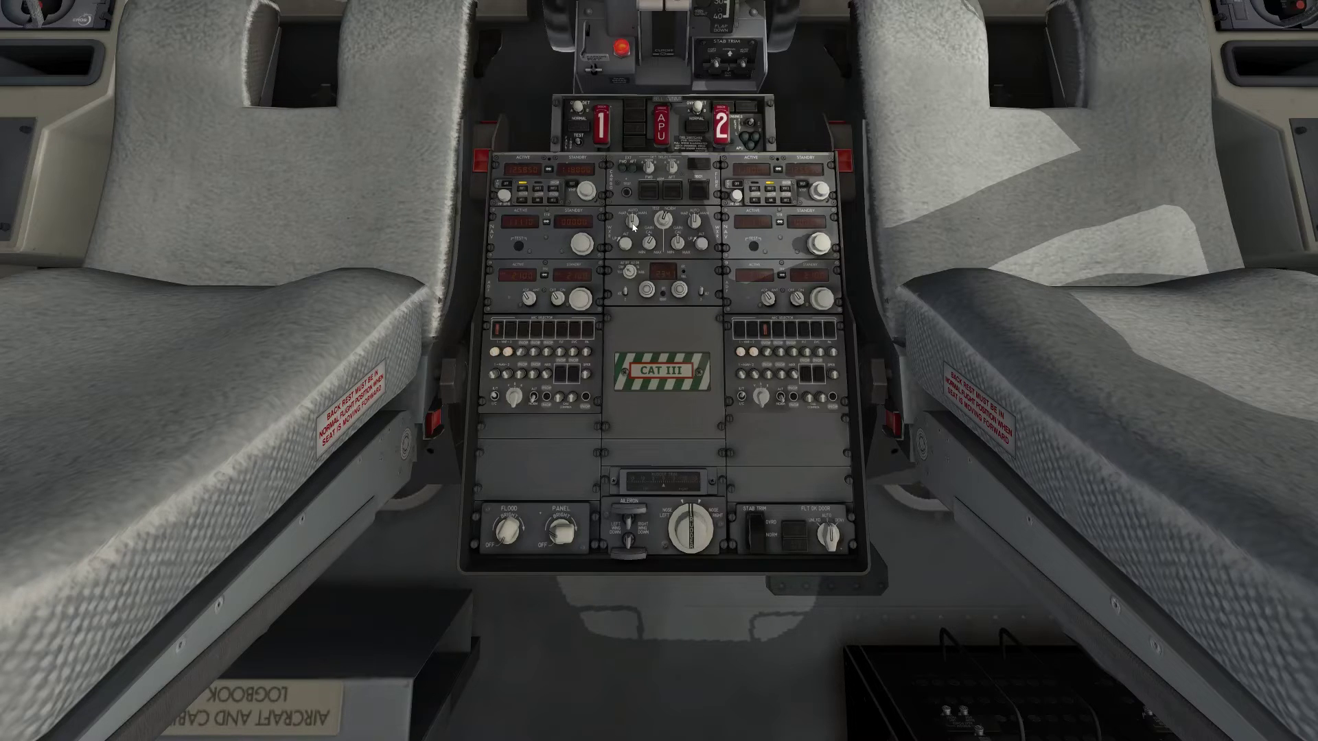
key("ctrl+KP_1")
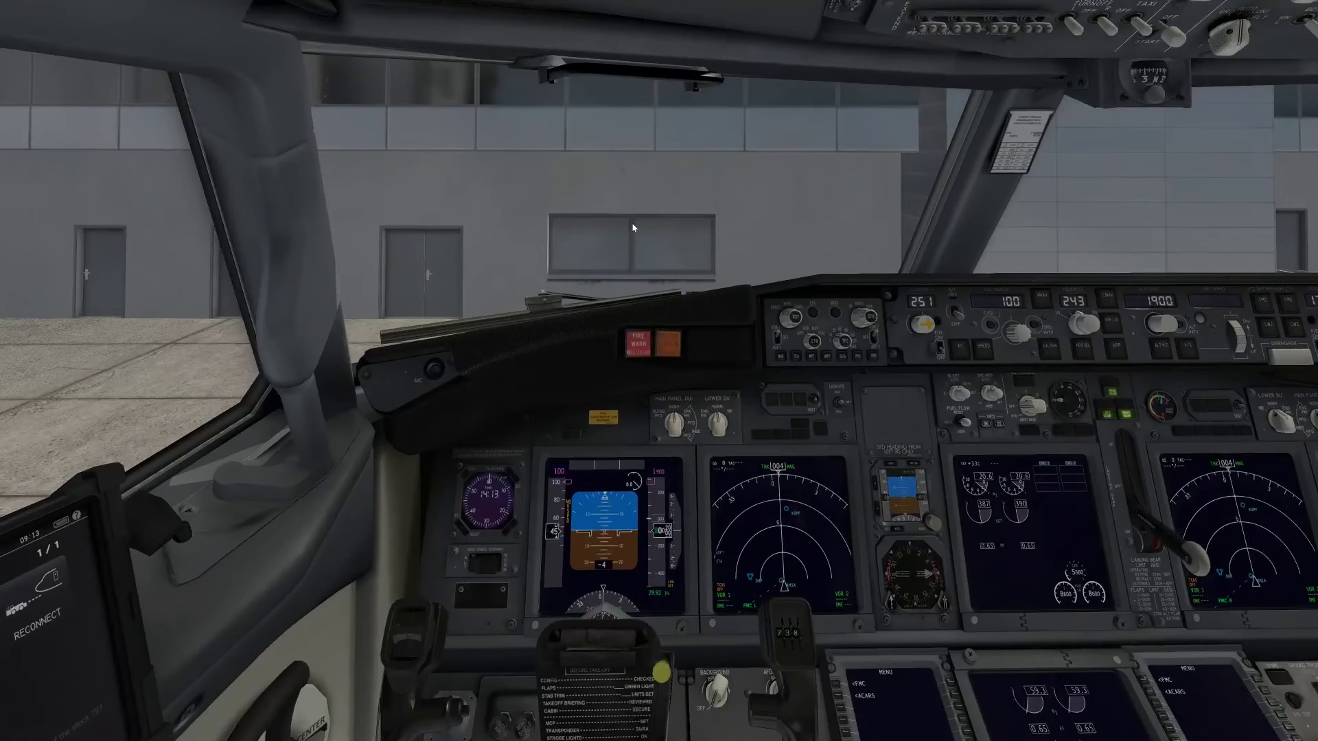